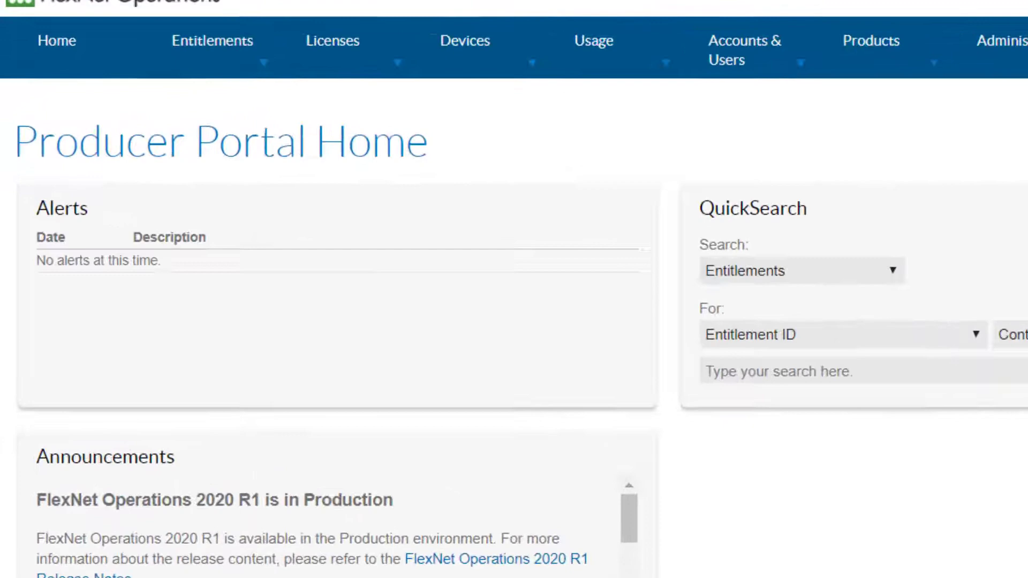
Create and save a feature named survey with fixed version 1.0.
mouse_move(909, 43)
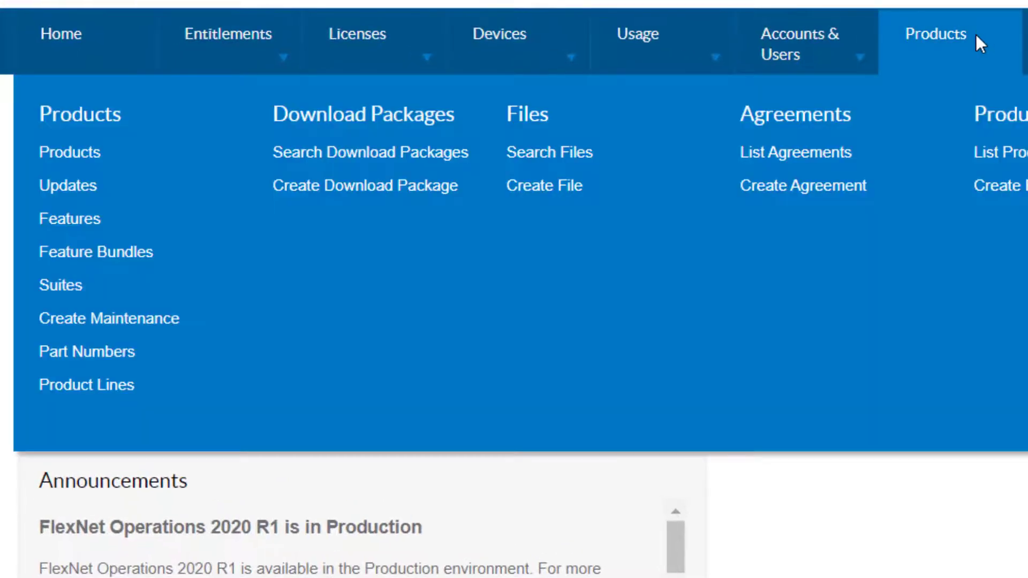
left_click(75, 220)
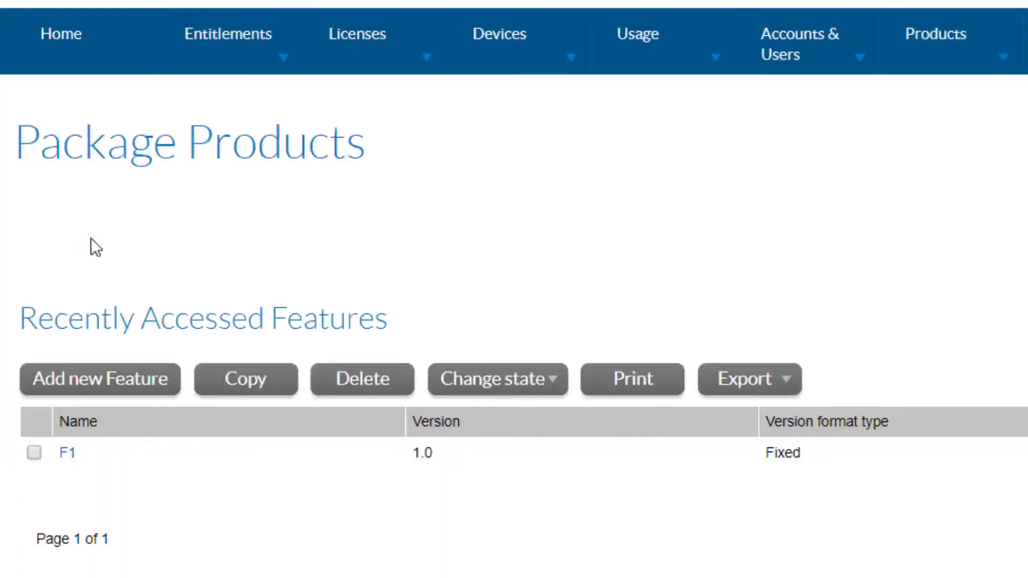
left_click(140, 397)
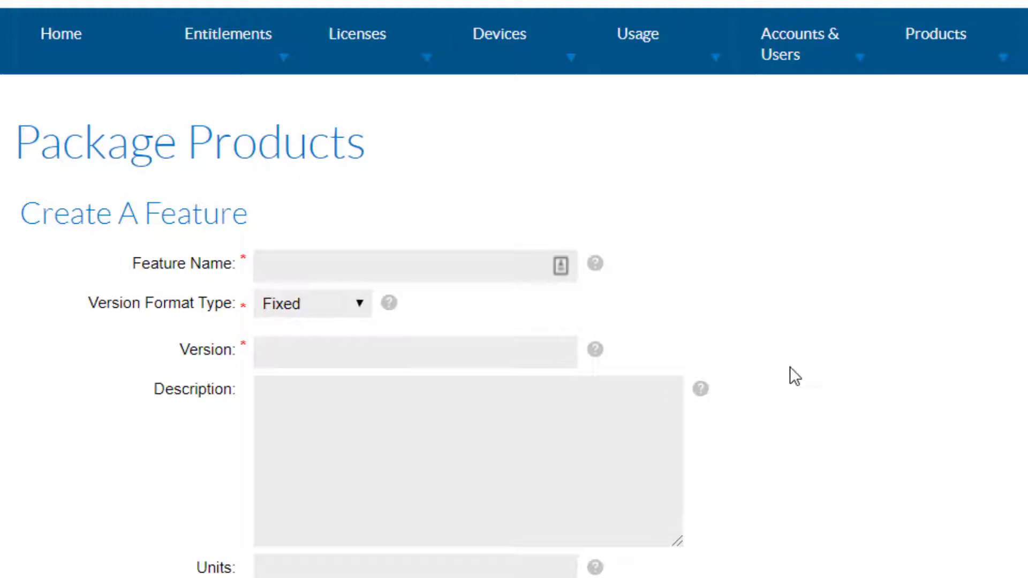
left_click(493, 279)
type("survey")
left_click(482, 363)
type("1.0")
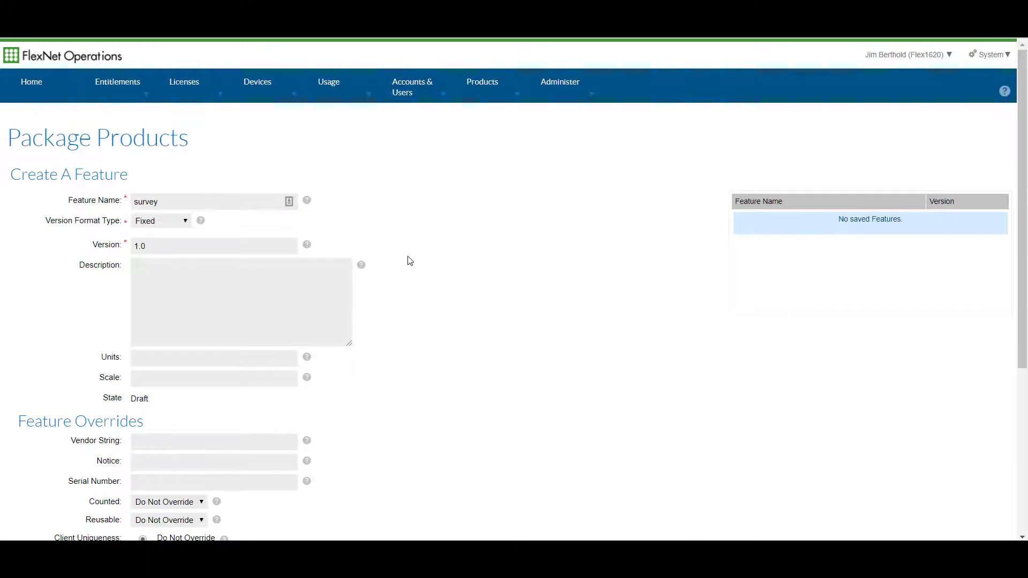
scroll(411, 261, "down", 5)
left_click(43, 368)
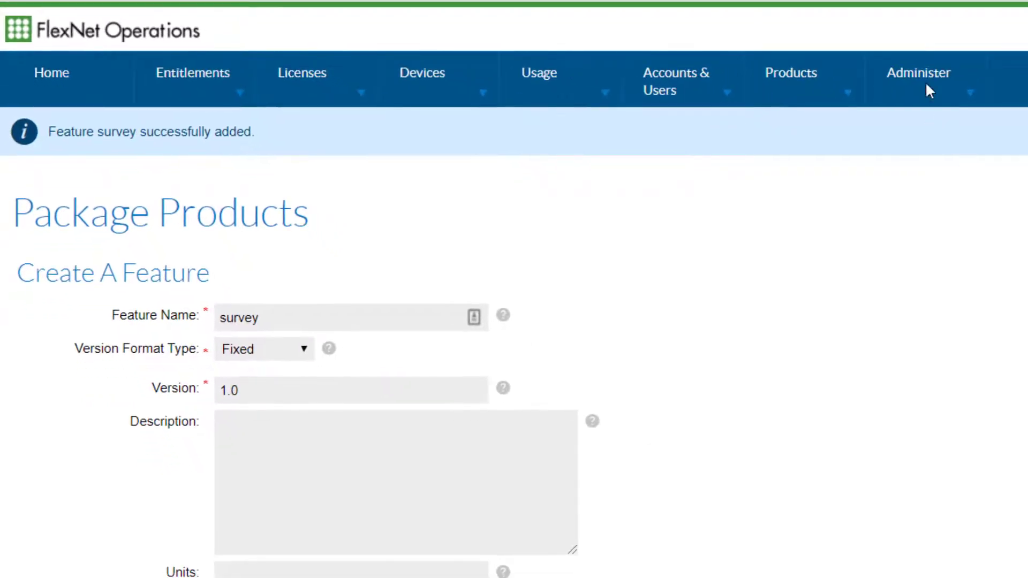
Copy the Embedded Counted license model and name the copy 1 Year Subscription.
left_click(926, 81)
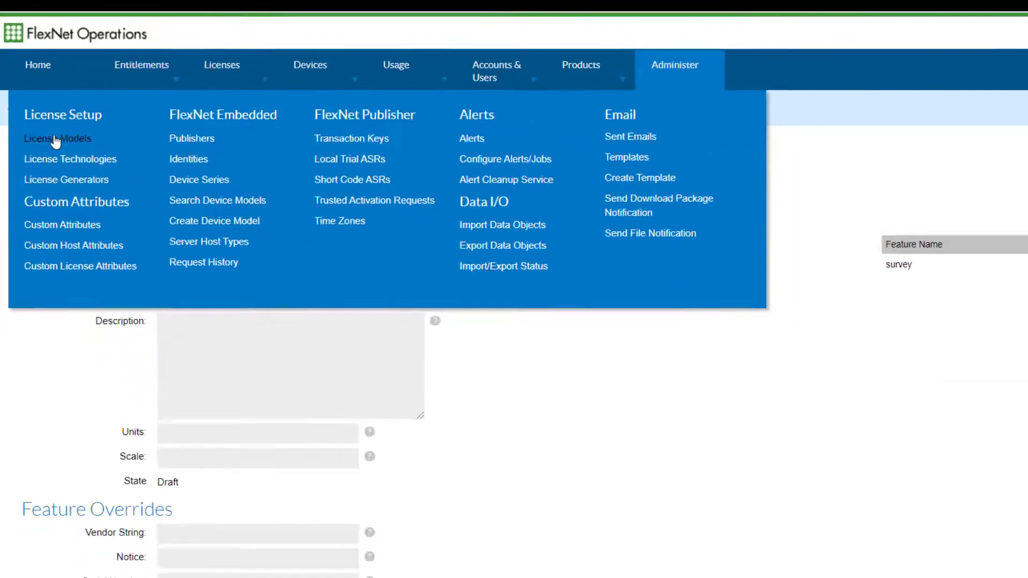
left_click(77, 174)
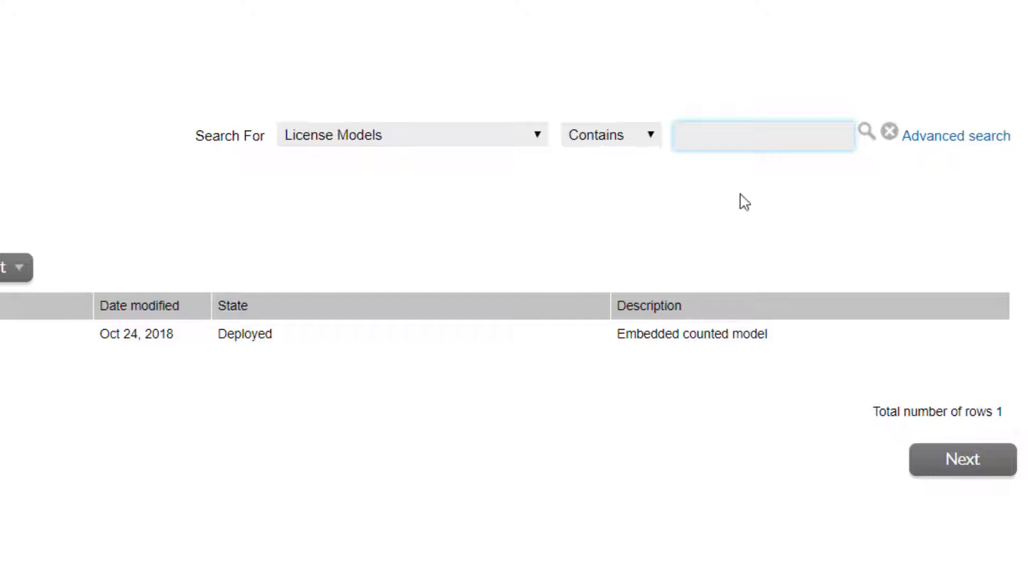
left_click(864, 134)
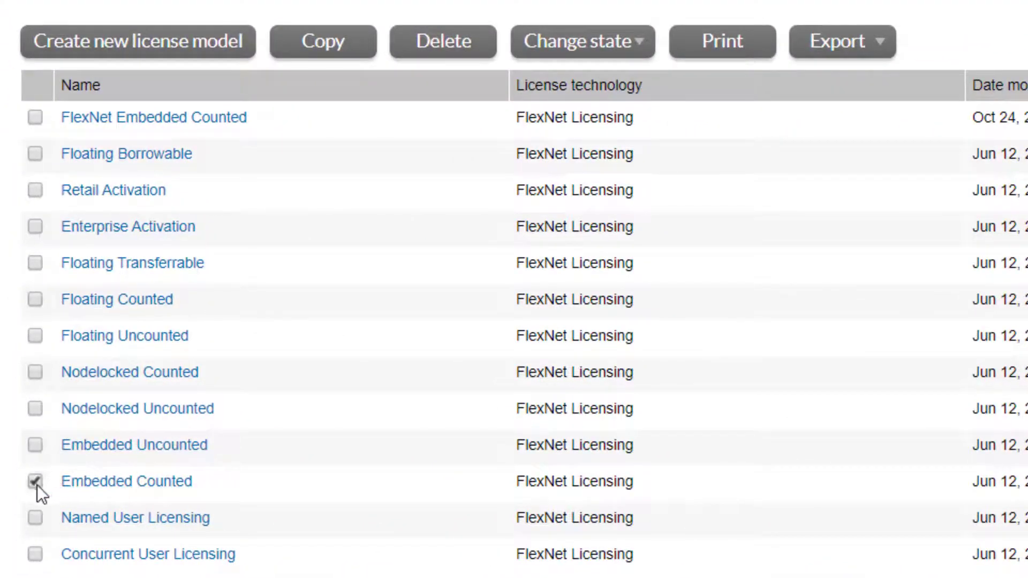
left_click(343, 54)
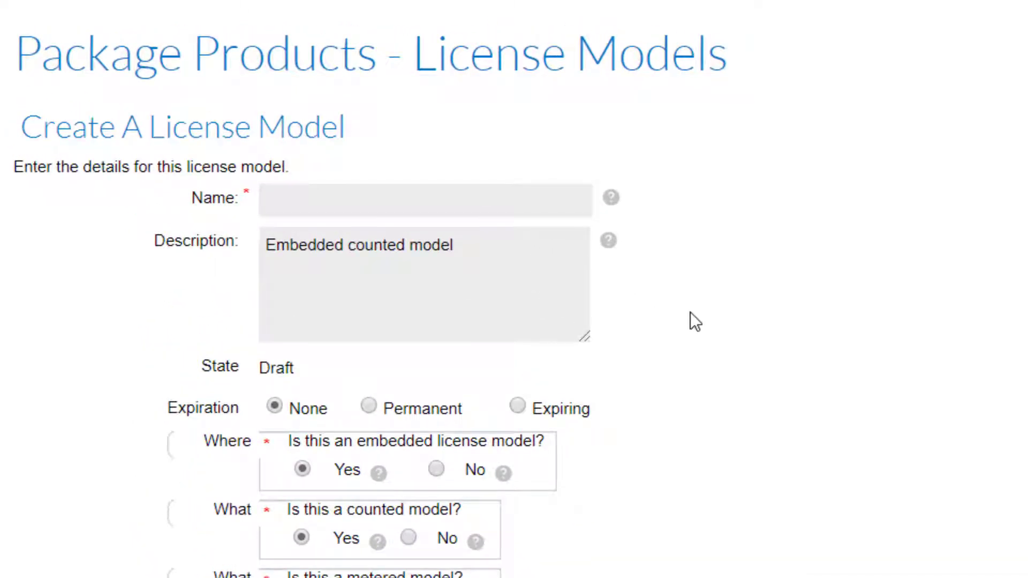
left_click(500, 202)
type("1 Year Subscription")
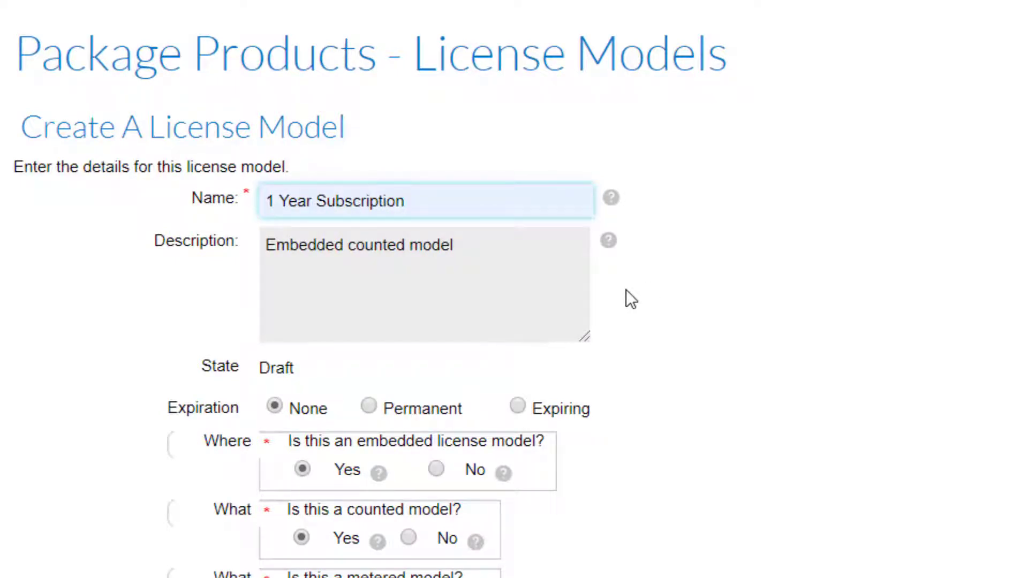
Set the new license model's expiration to expiring after 1 year and save the model.
left_click(518, 407)
left_click(555, 440)
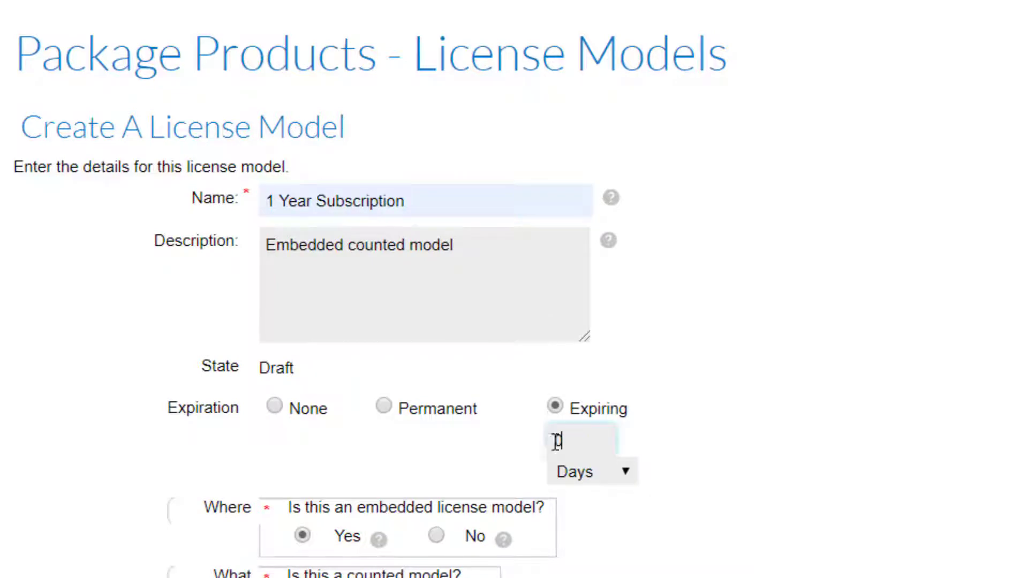
type("1")
left_click(624, 474)
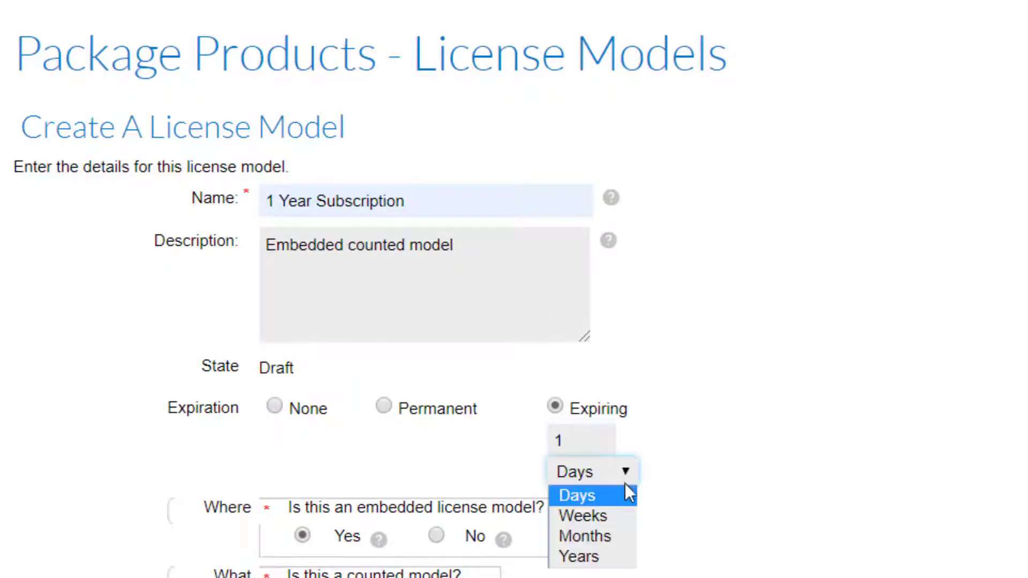
left_click(609, 556)
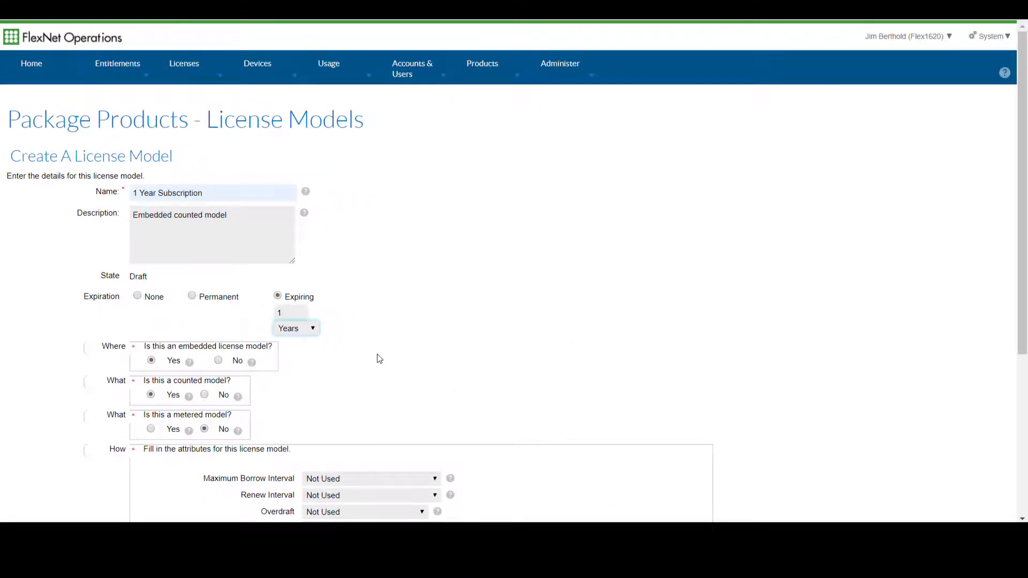
scroll(378, 358, "down", 5)
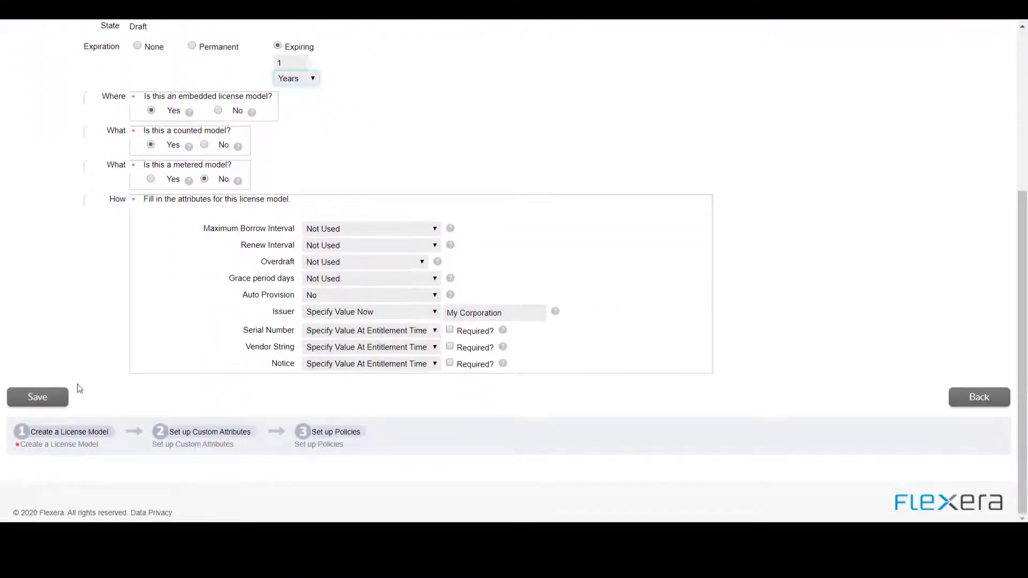
left_click(58, 397)
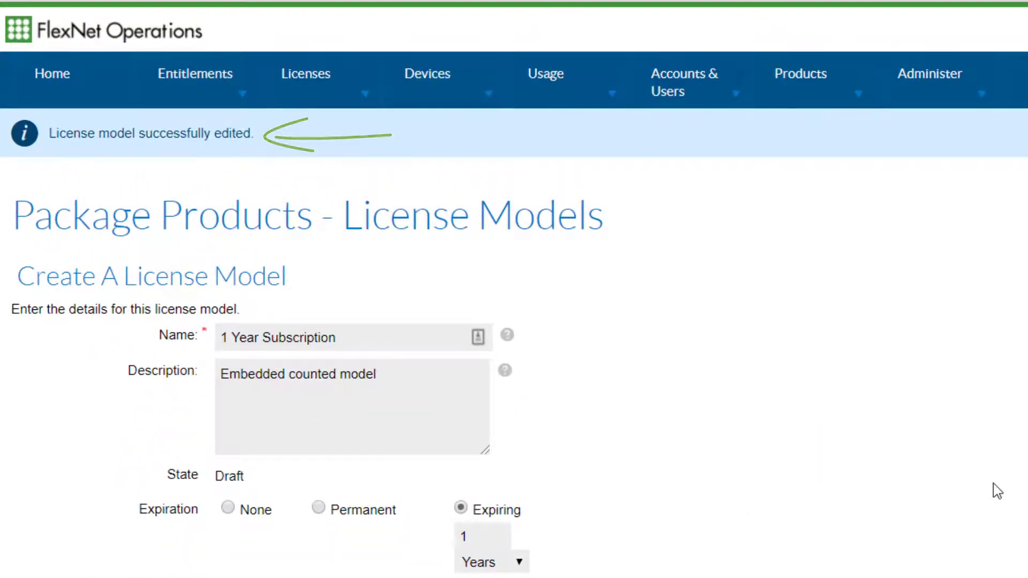
Deploy the 1 Year Subscription license model from the list of license models.
left_click(914, 86)
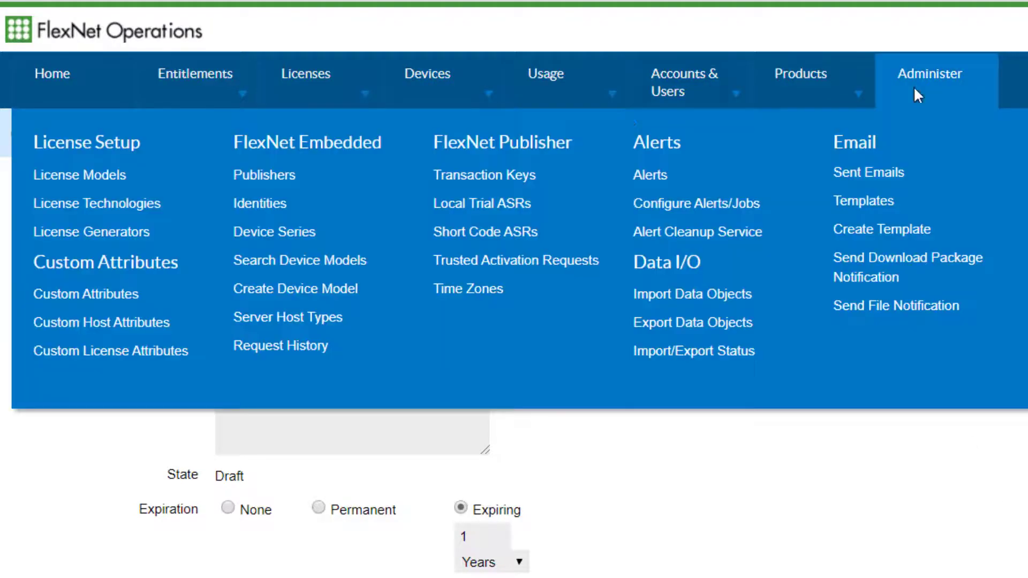
left_click(104, 176)
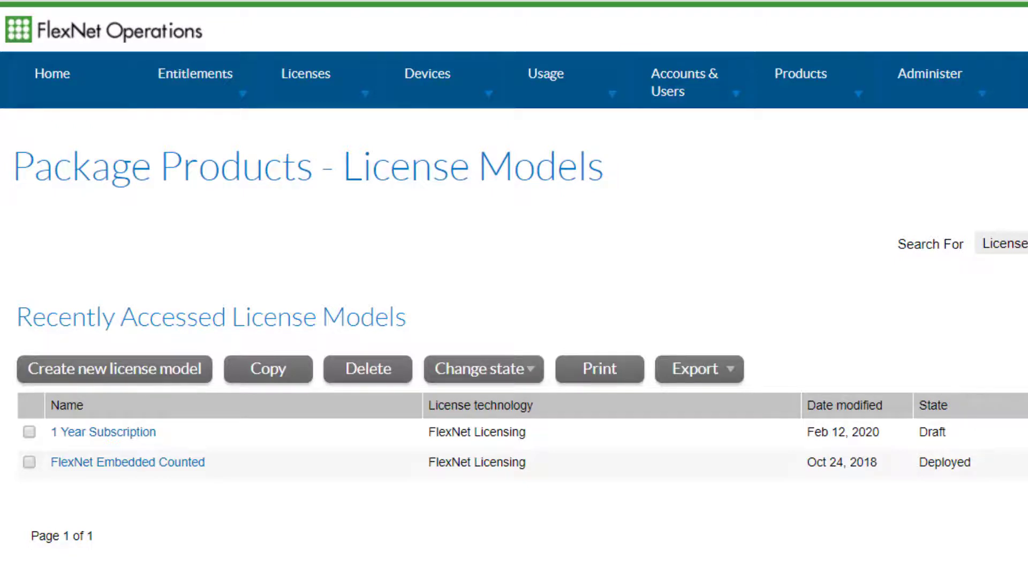
left_click(29, 432)
left_click(485, 375)
left_click(482, 434)
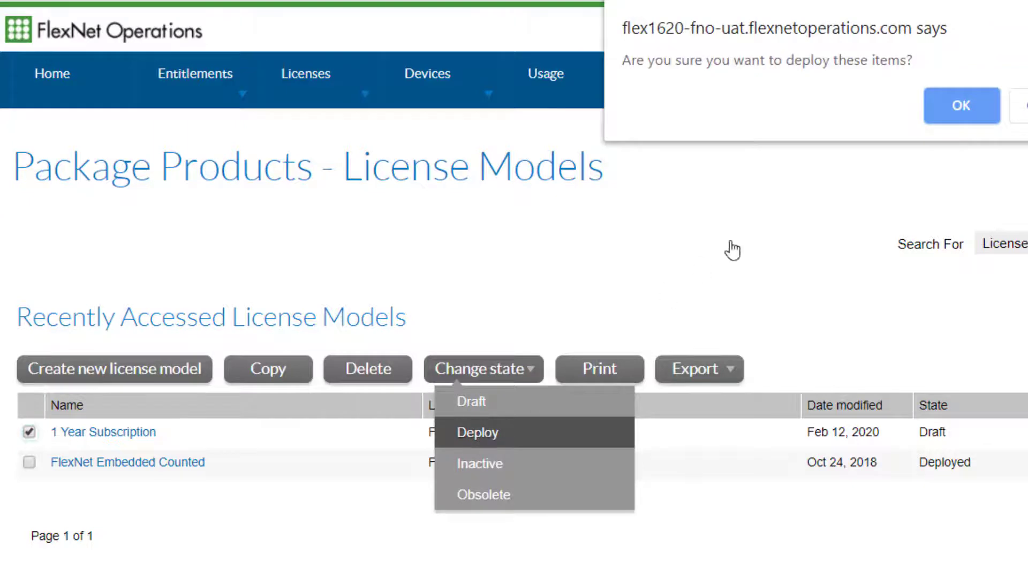
left_click(960, 114)
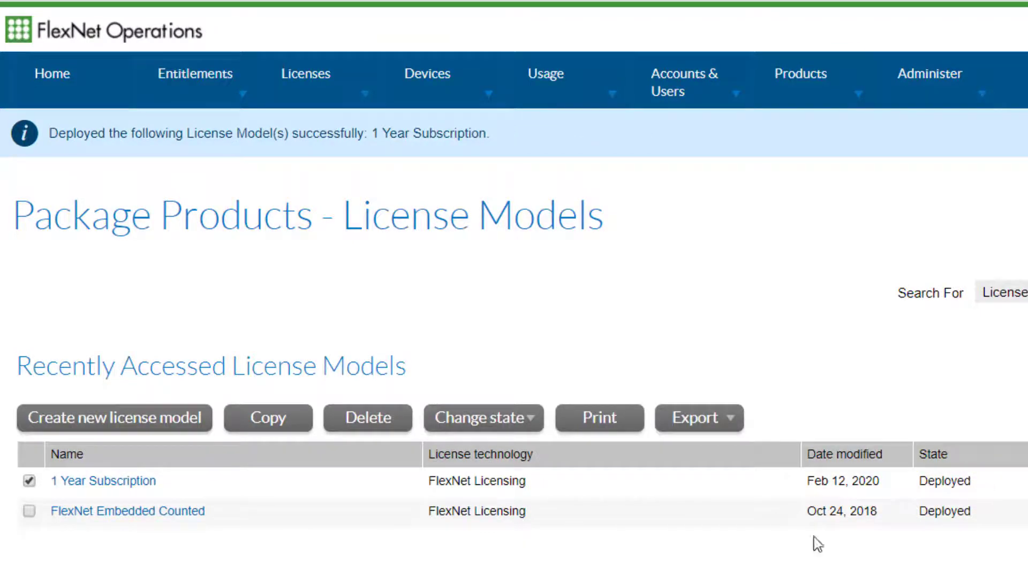
Start a new product named Example Product, version 2020, and allow its use on a device.
mouse_move(805, 87)
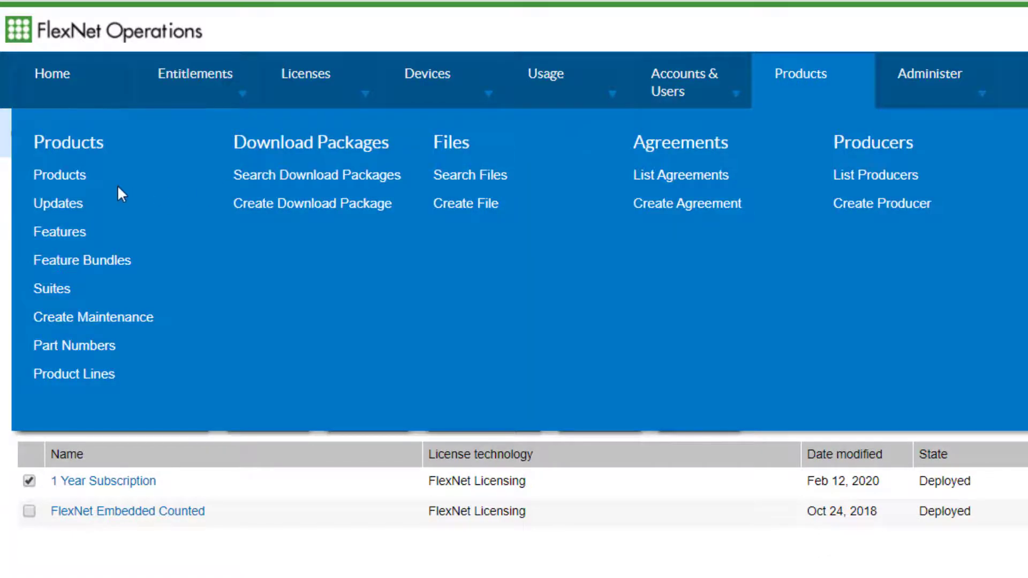
left_click(74, 180)
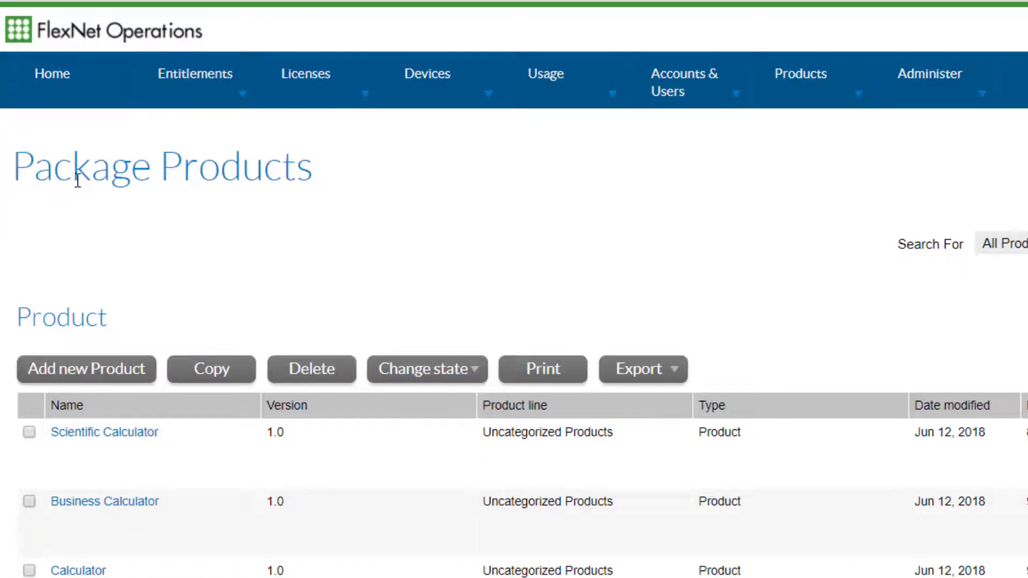
left_click(141, 375)
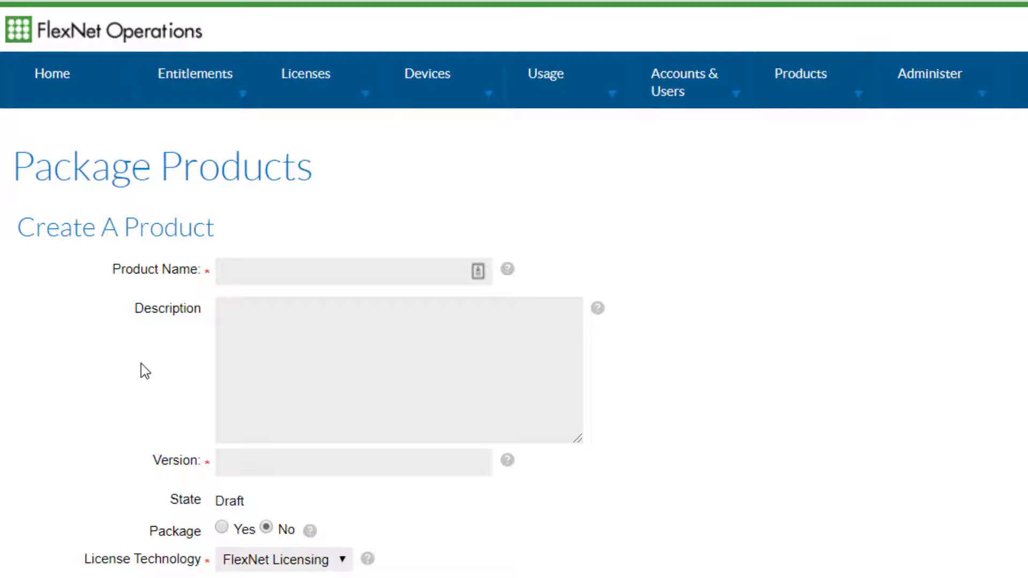
left_click(257, 272)
type("Example Product")
left_click(325, 463)
type("2020")
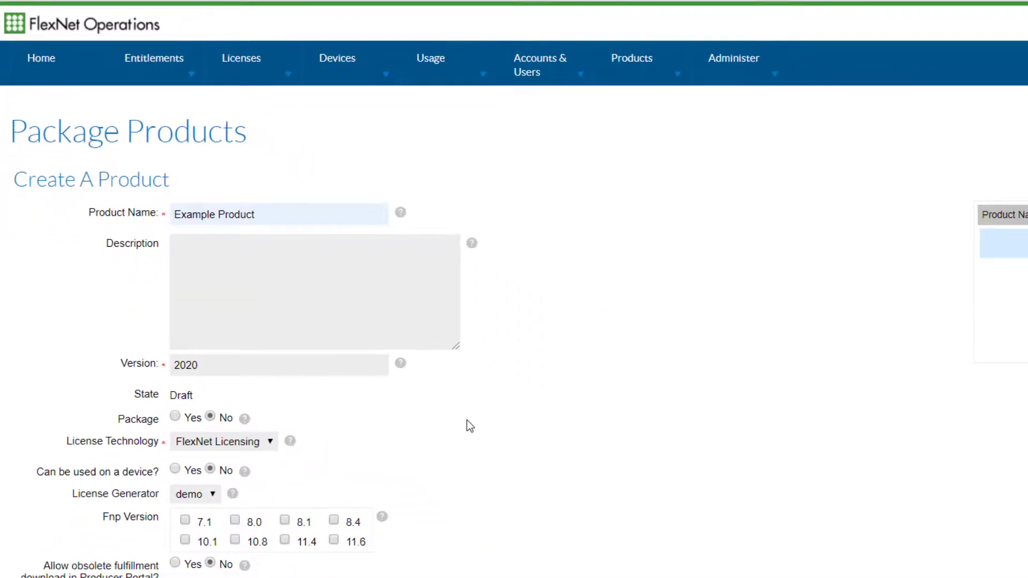
left_click(176, 471)
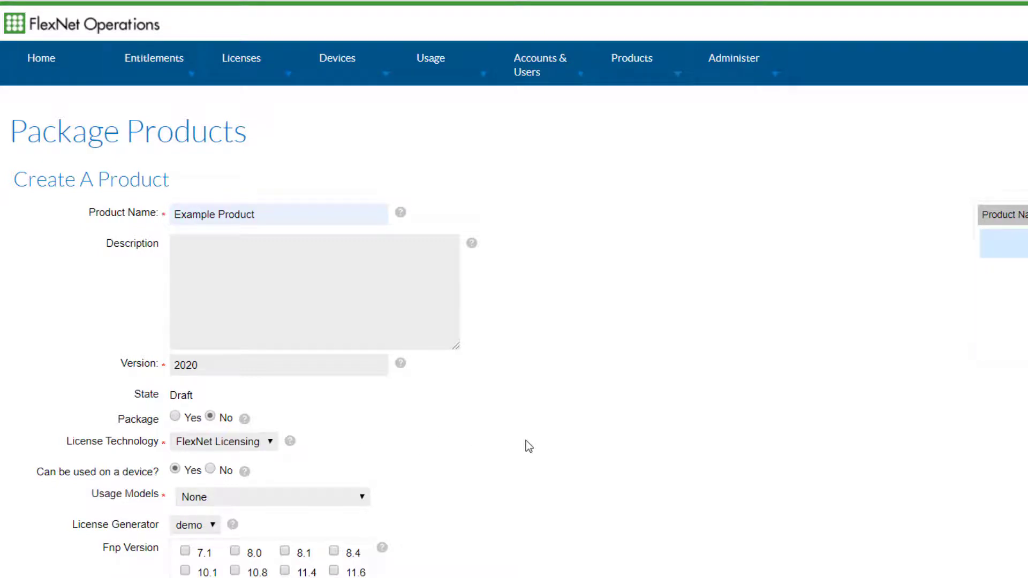
Find the survey 1.0 feature by name and add it to the new product.
scroll(526, 442, "down", 8)
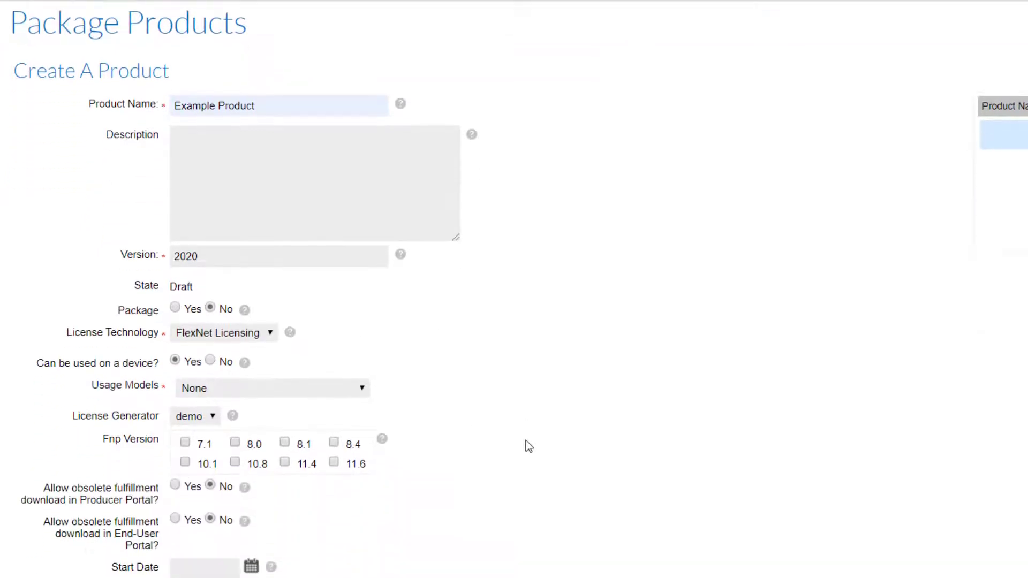
left_click(104, 337)
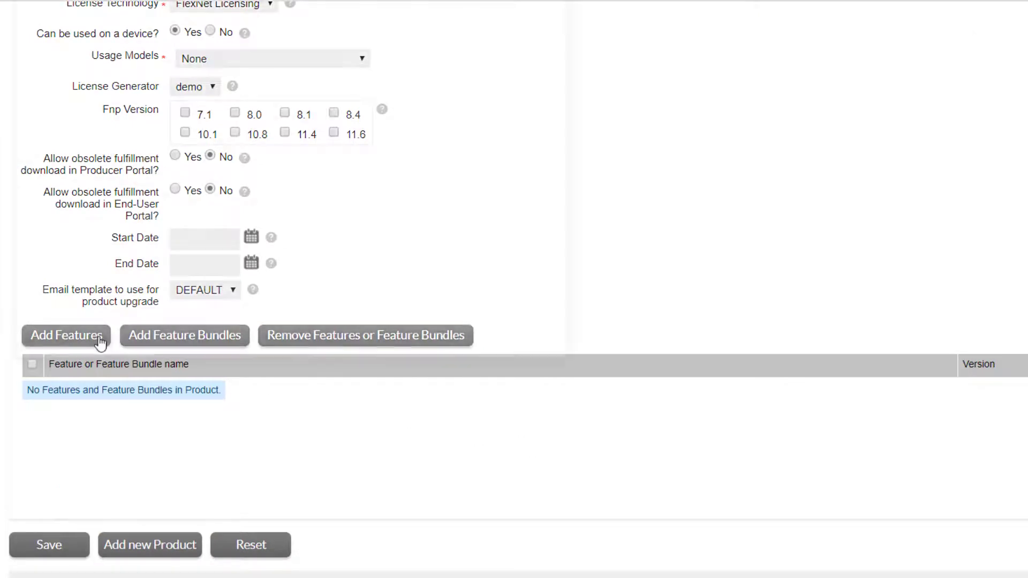
type("survey")
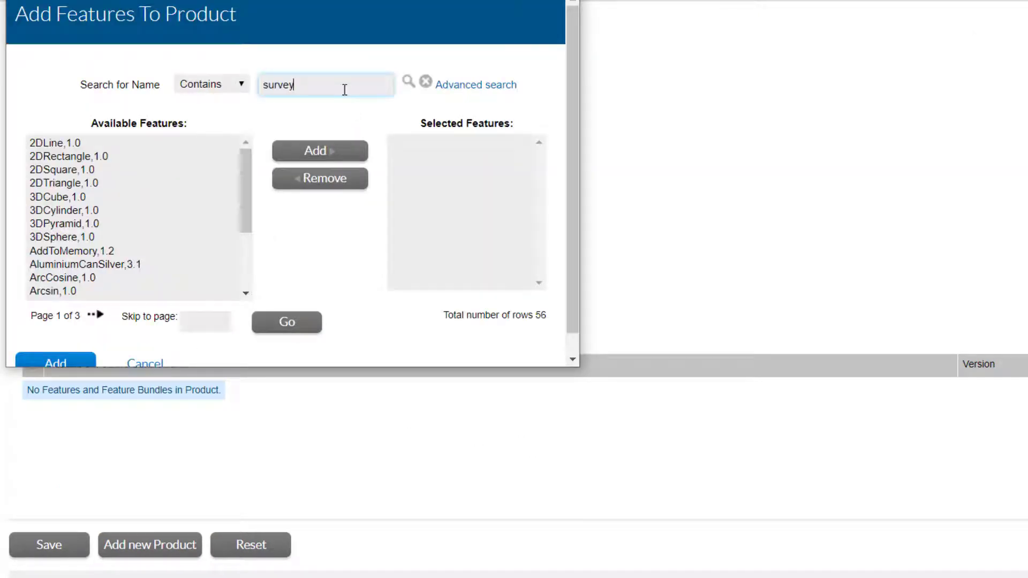
left_click(409, 81)
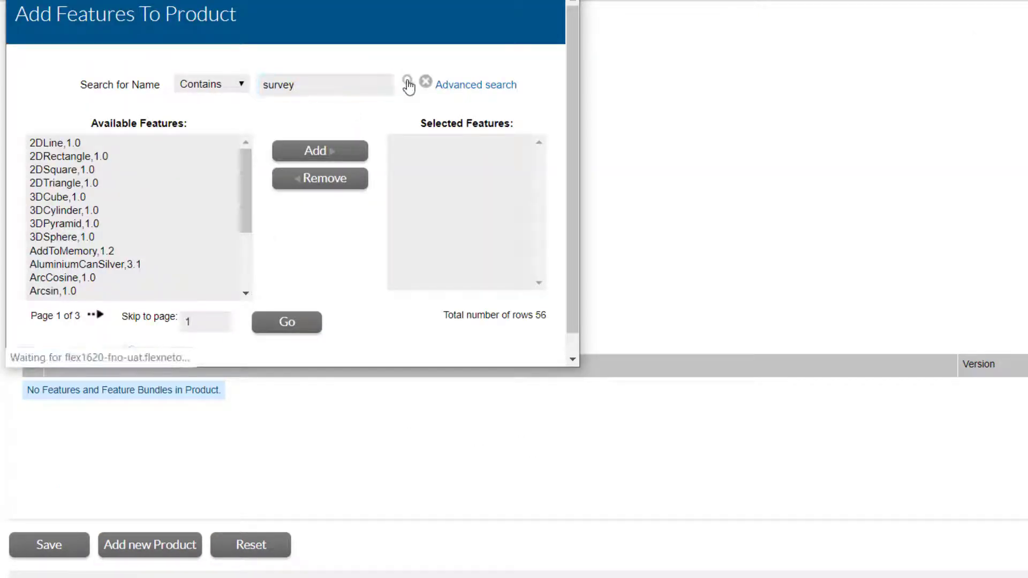
left_click(70, 145)
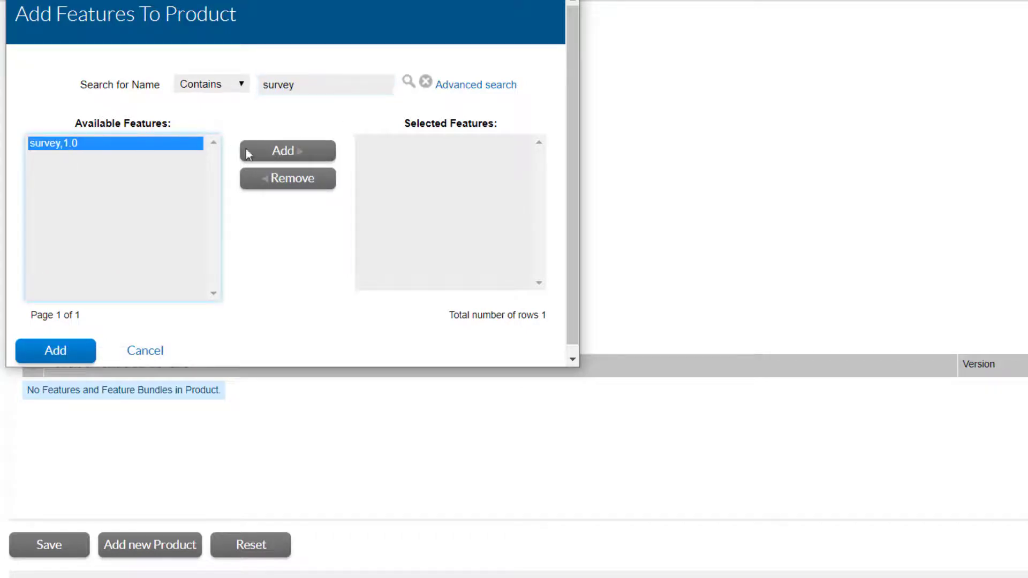
left_click(295, 155)
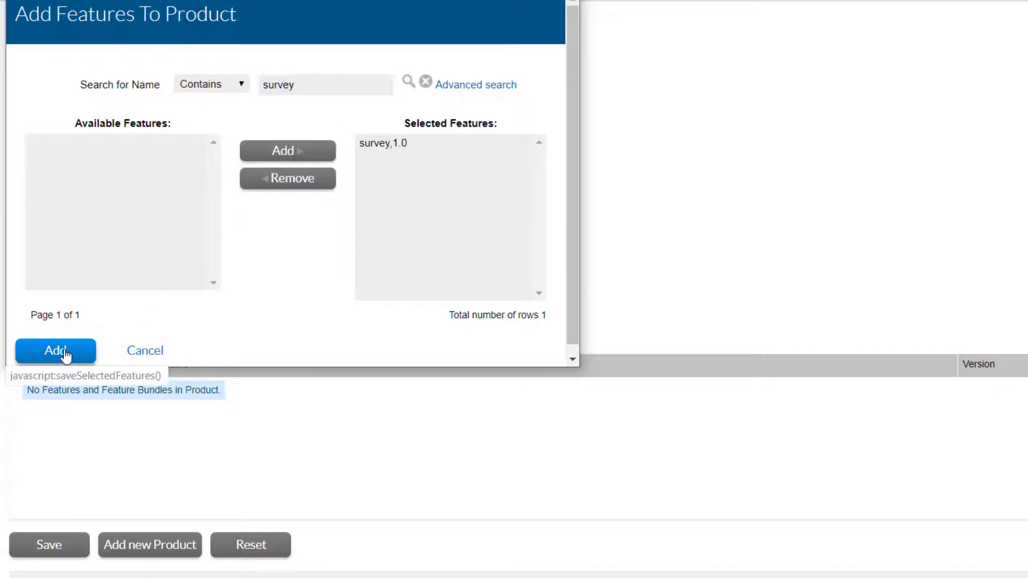
left_click(64, 355)
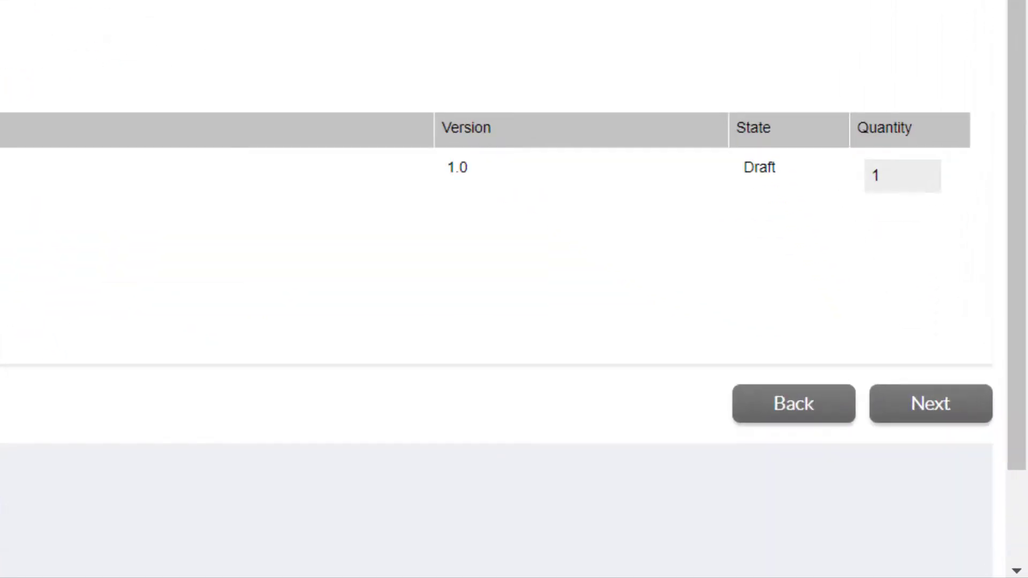
Continue to license model linking and add the 1 Year Subscription model to Example Product.
left_click(898, 407)
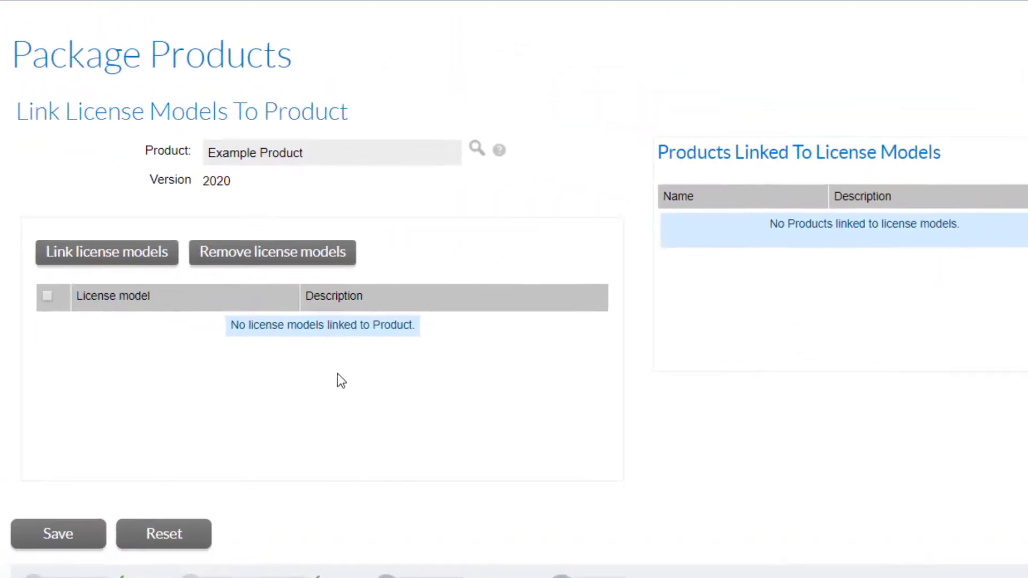
left_click(148, 261)
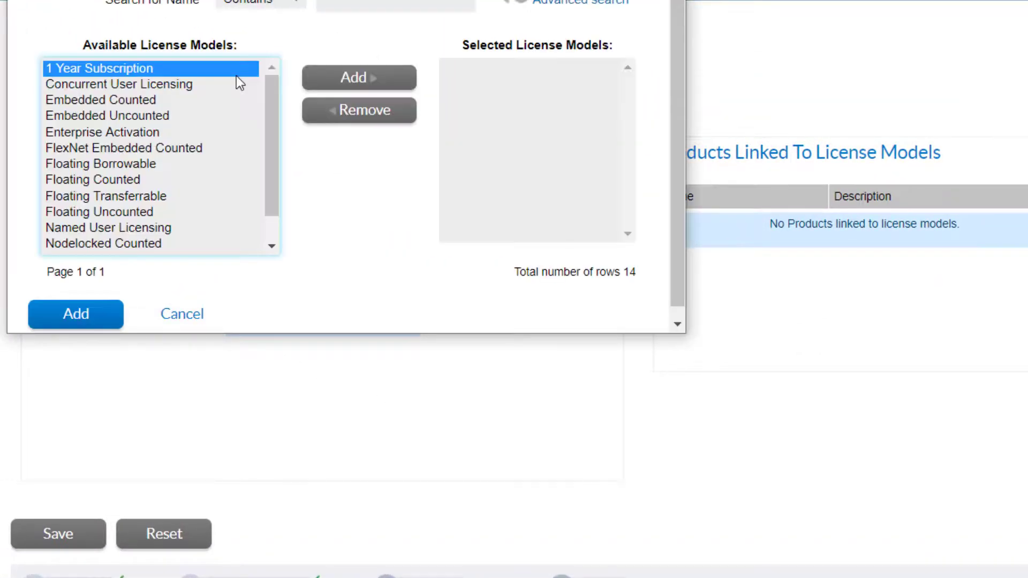
left_click(325, 85)
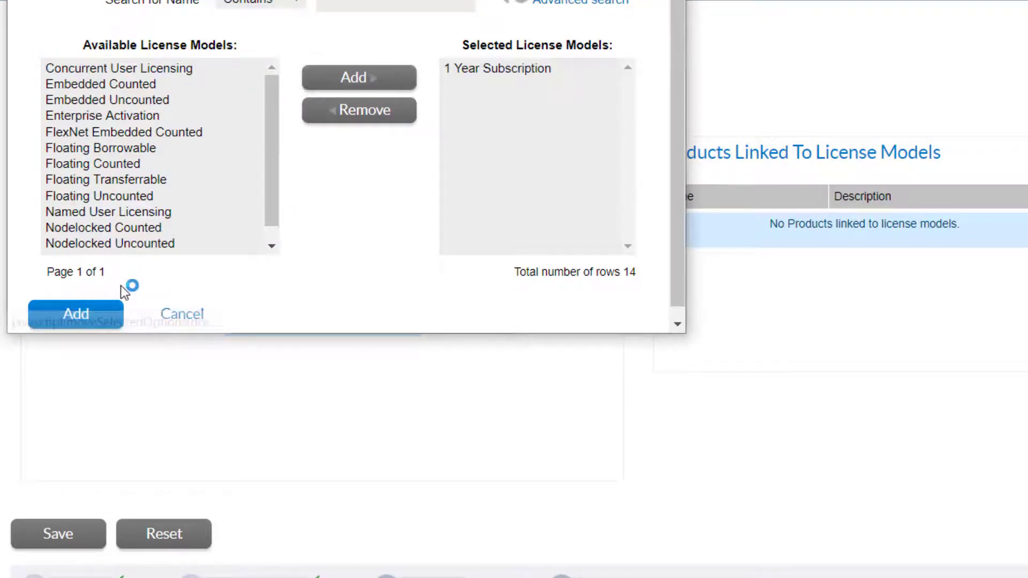
left_click(102, 316)
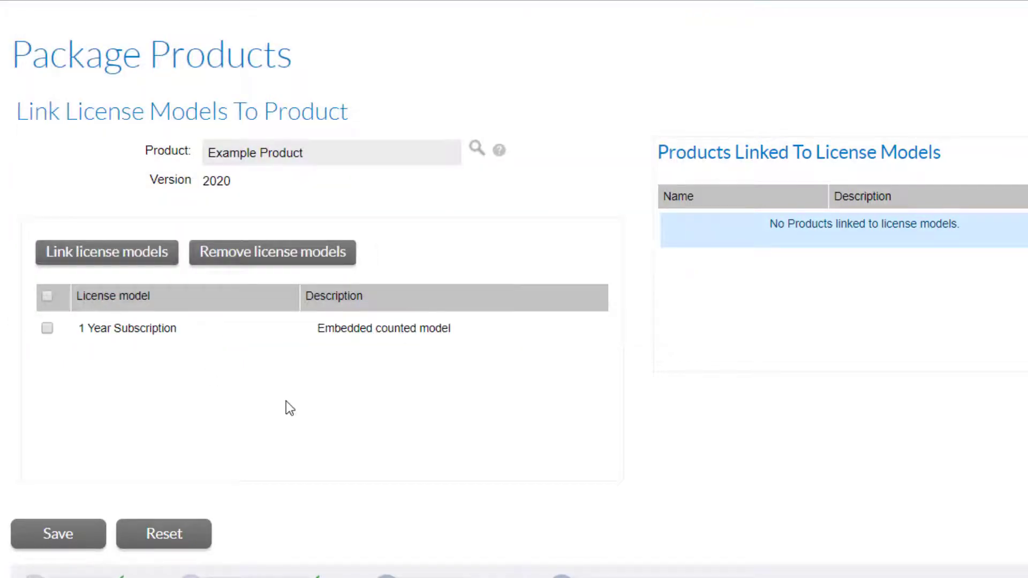
Save the license model link for Example Product and deploy the product together with its survey feature.
left_click(81, 543)
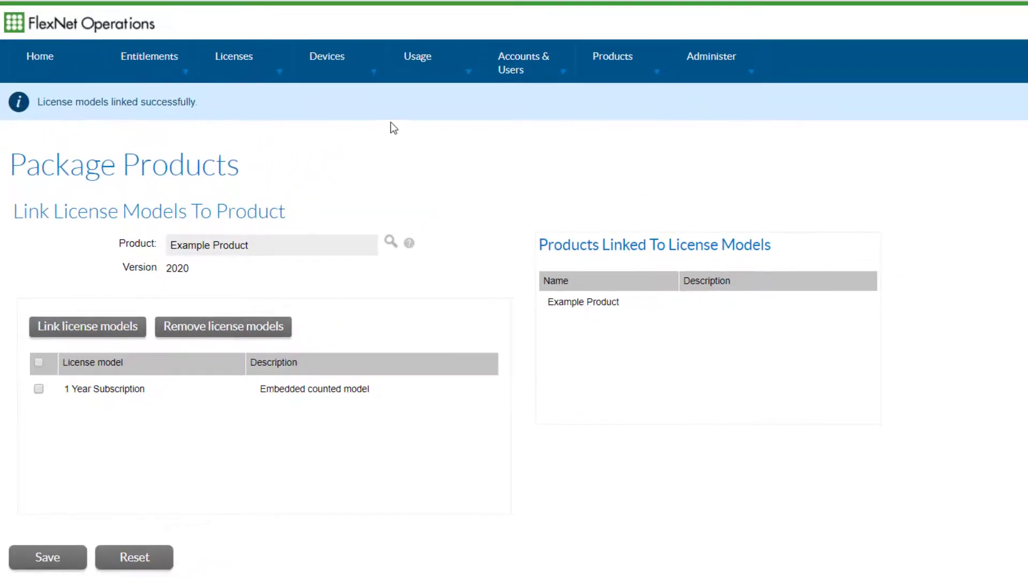
left_click(601, 64)
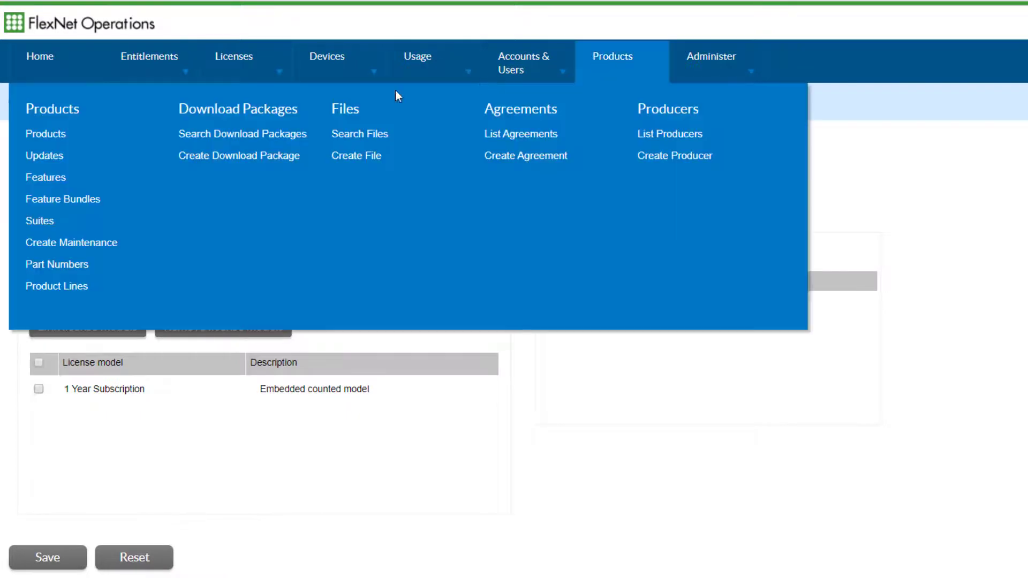
left_click(57, 137)
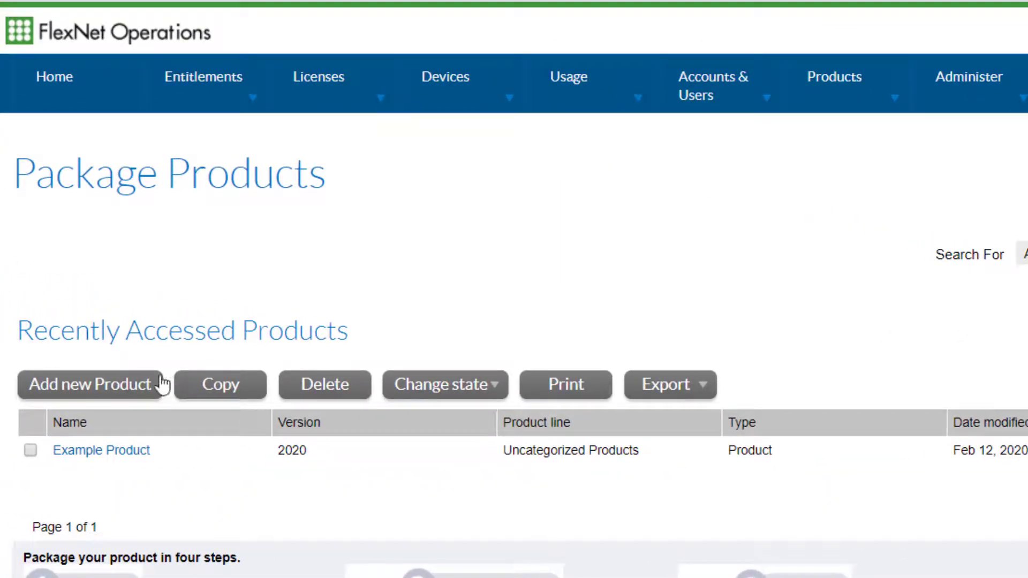
left_click(31, 450)
left_click(441, 384)
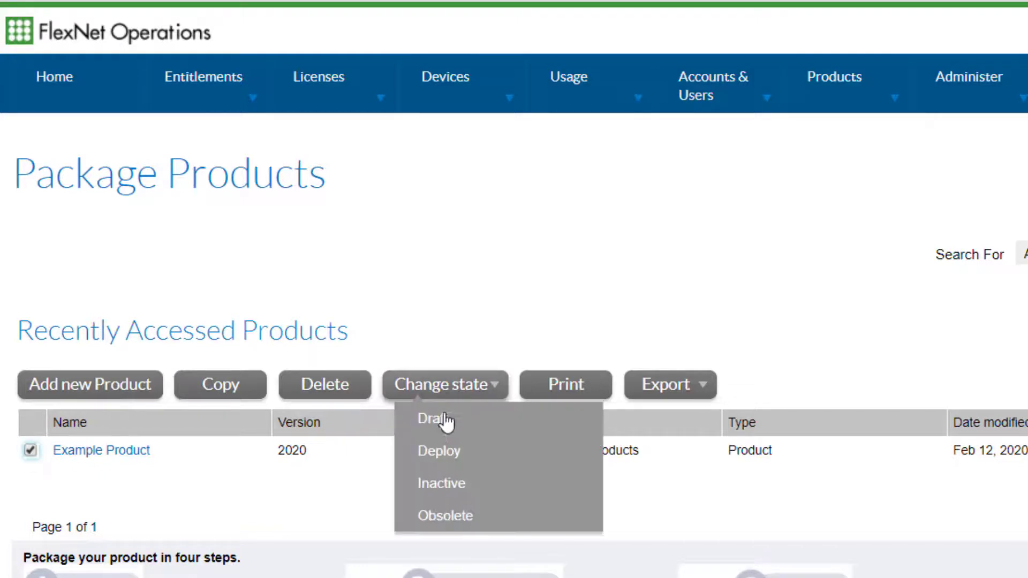
left_click(443, 452)
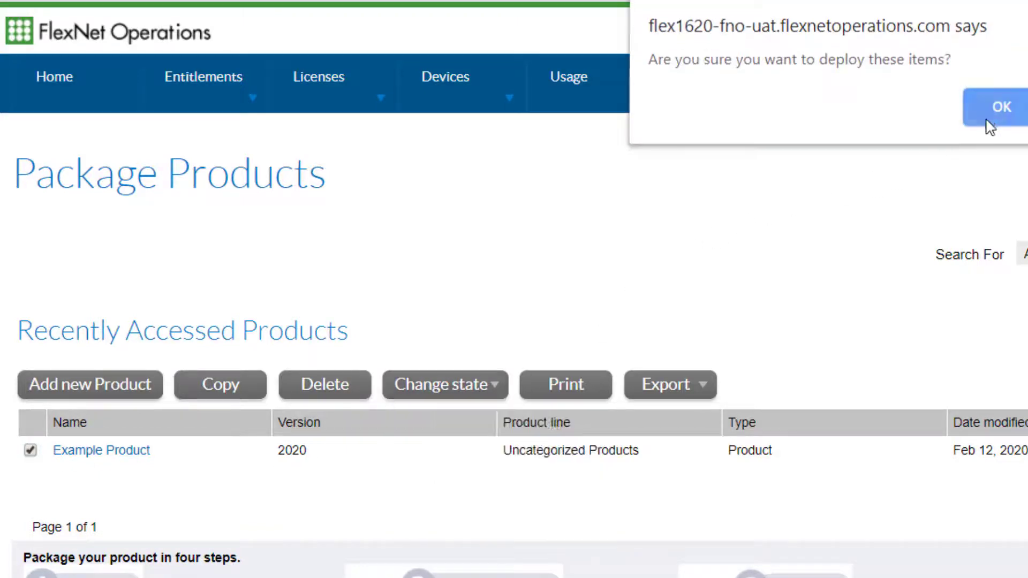
left_click(1000, 109)
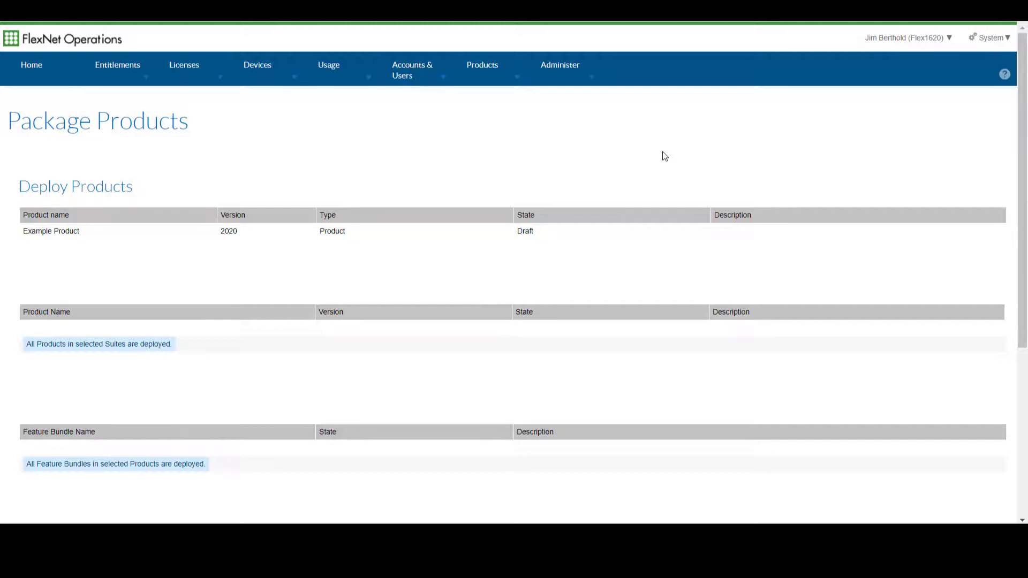
scroll(686, 236, "down", 5)
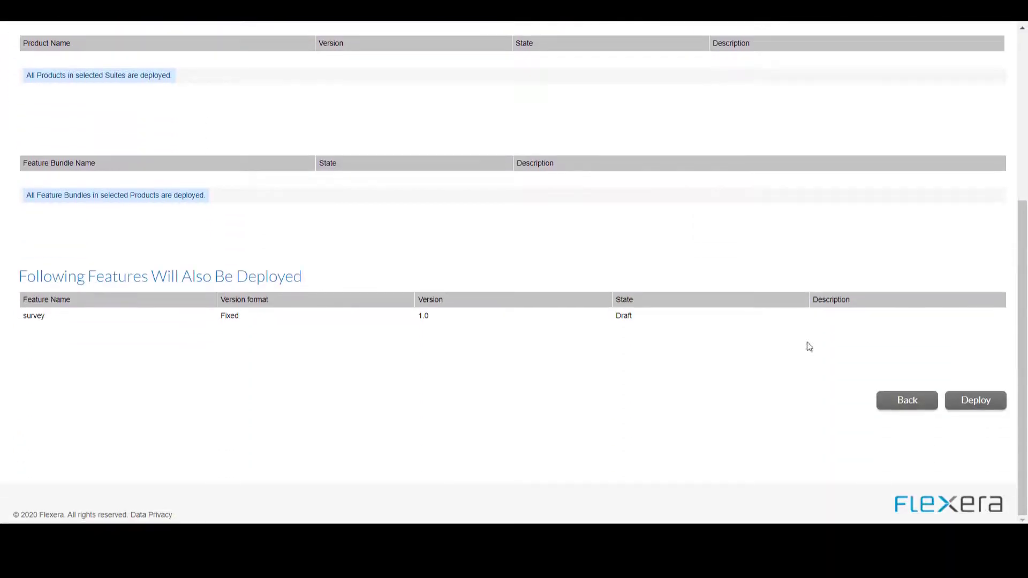
left_click(987, 406)
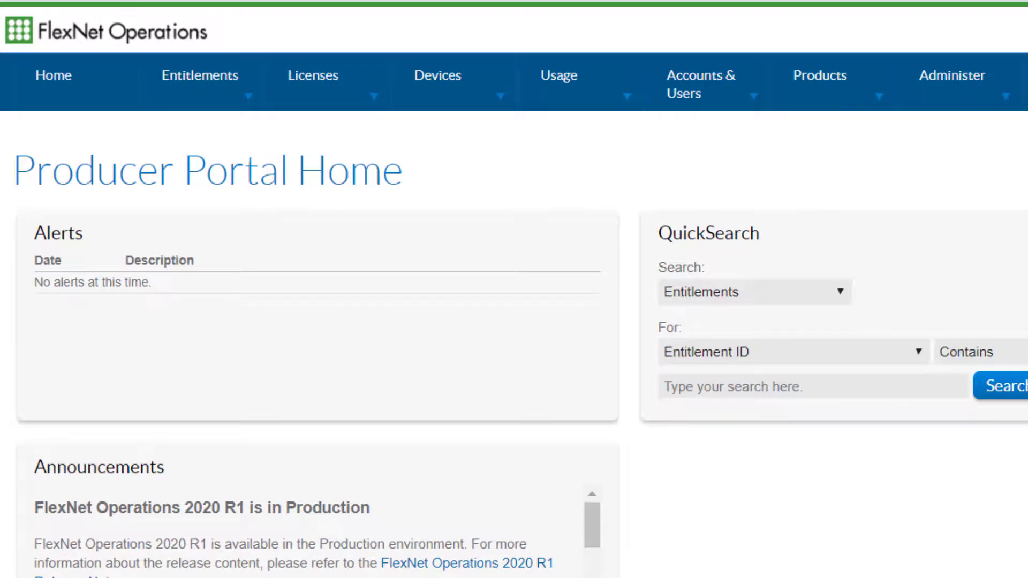
Create a customer account with ACME Customer as both its ID and name, continuing to a new user for it.
mouse_move(694, 92)
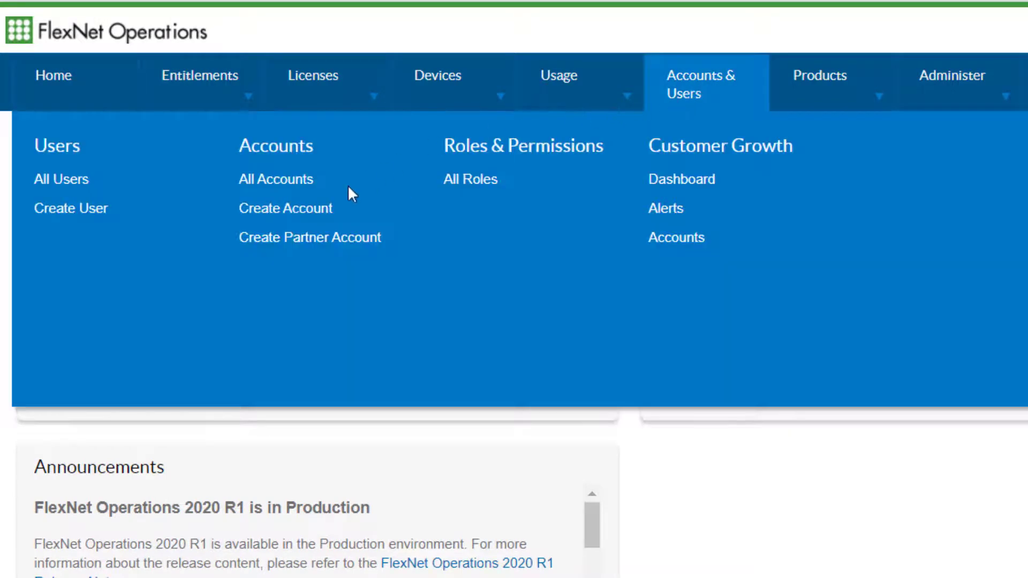
left_click(315, 218)
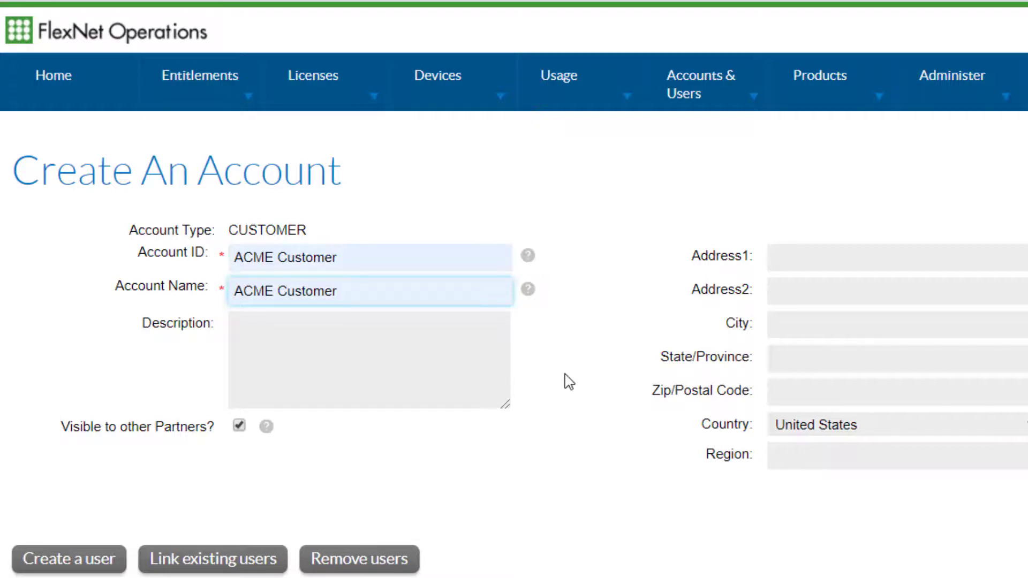
left_click(98, 567)
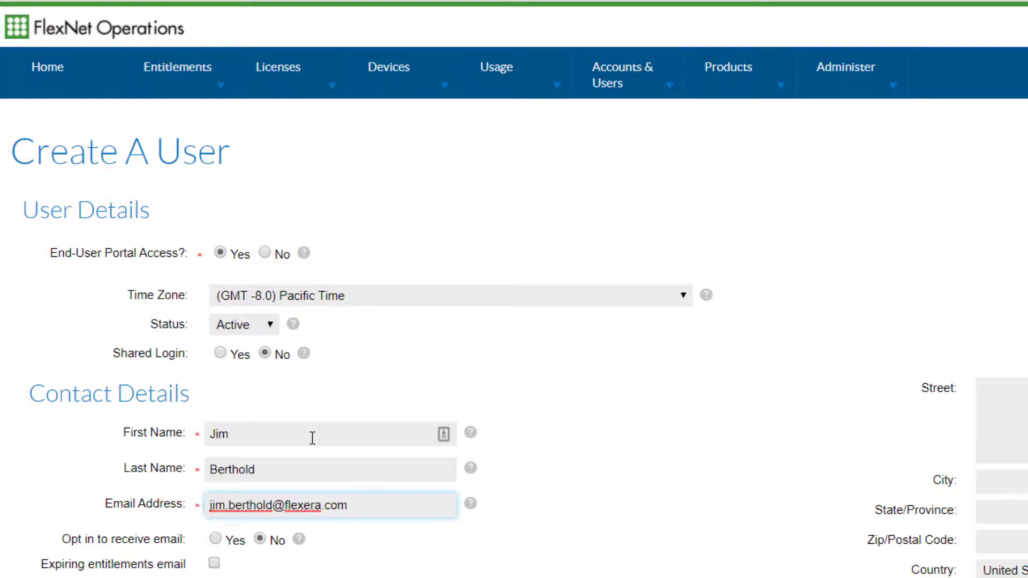
Save the account's user with first name, last name, email and the Portal Admin User Role, and reset the user's password.
left_click(688, 541)
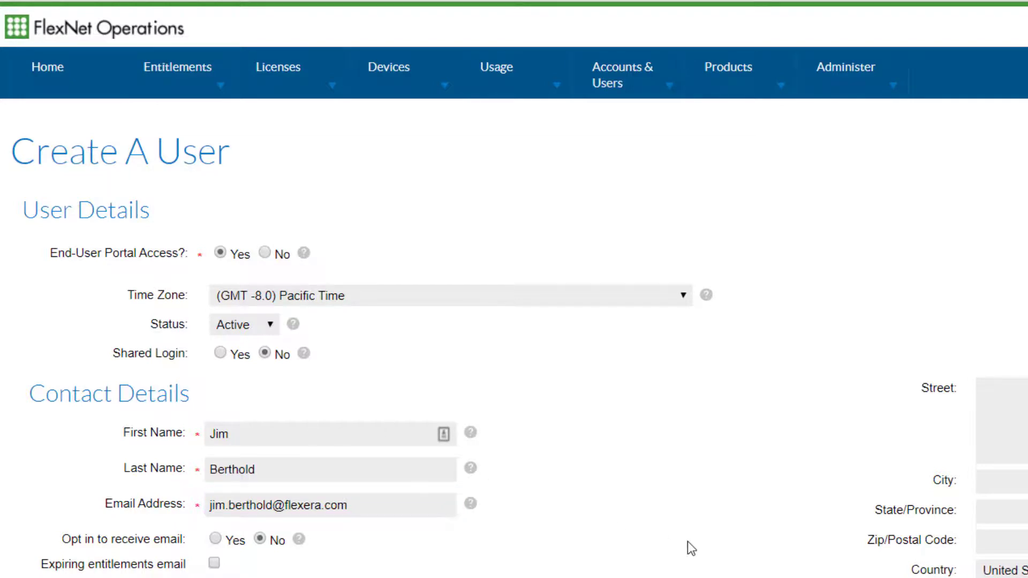
scroll(687, 542, "down", 5)
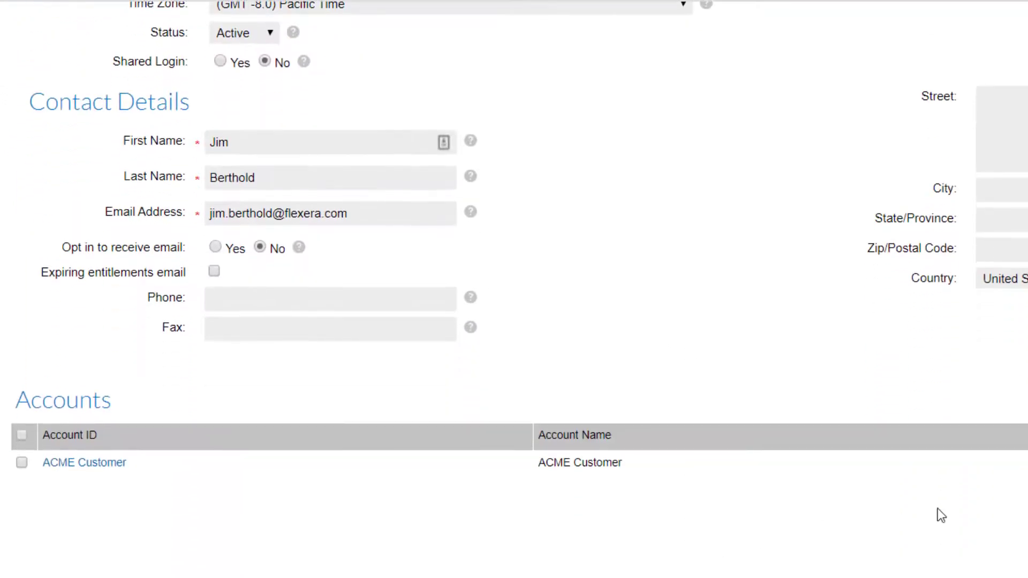
left_click(21, 463)
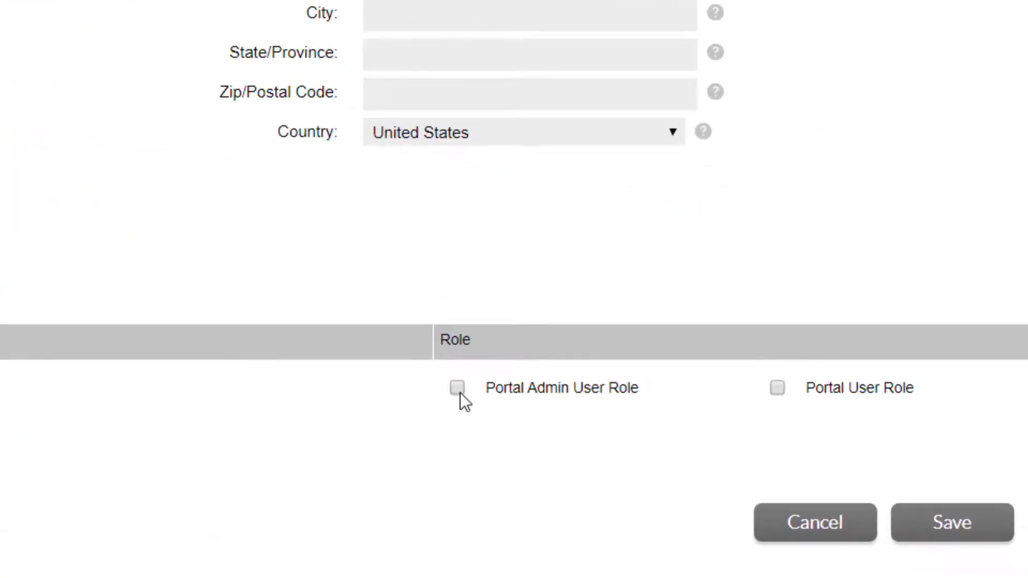
left_click(952, 522)
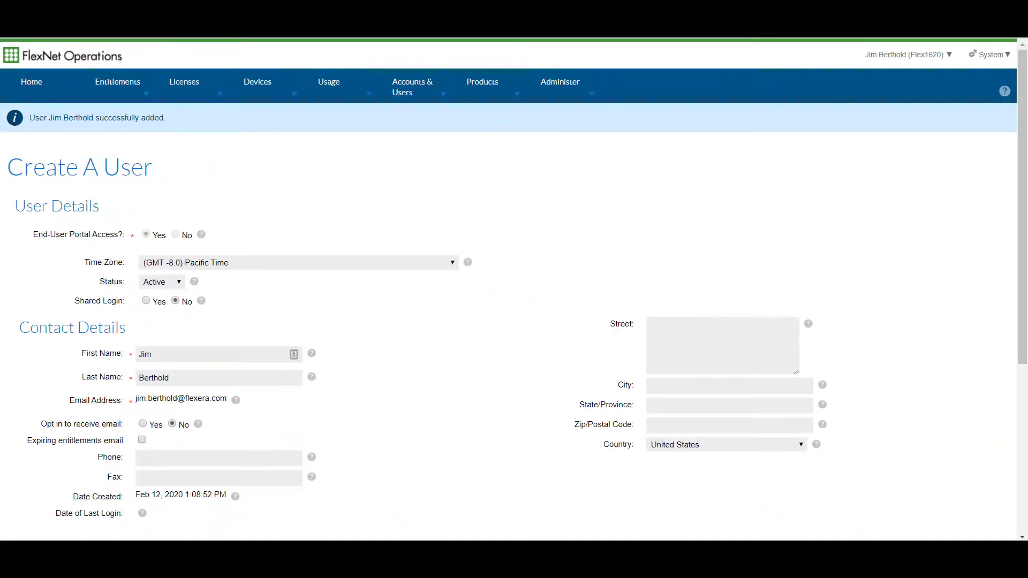
scroll(860, 337, "down", 5)
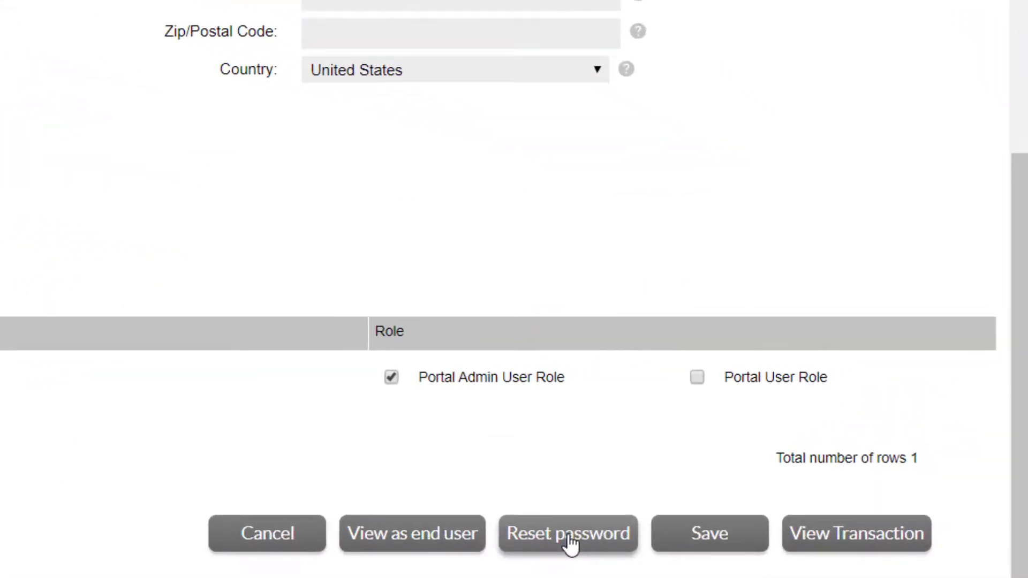
left_click(571, 535)
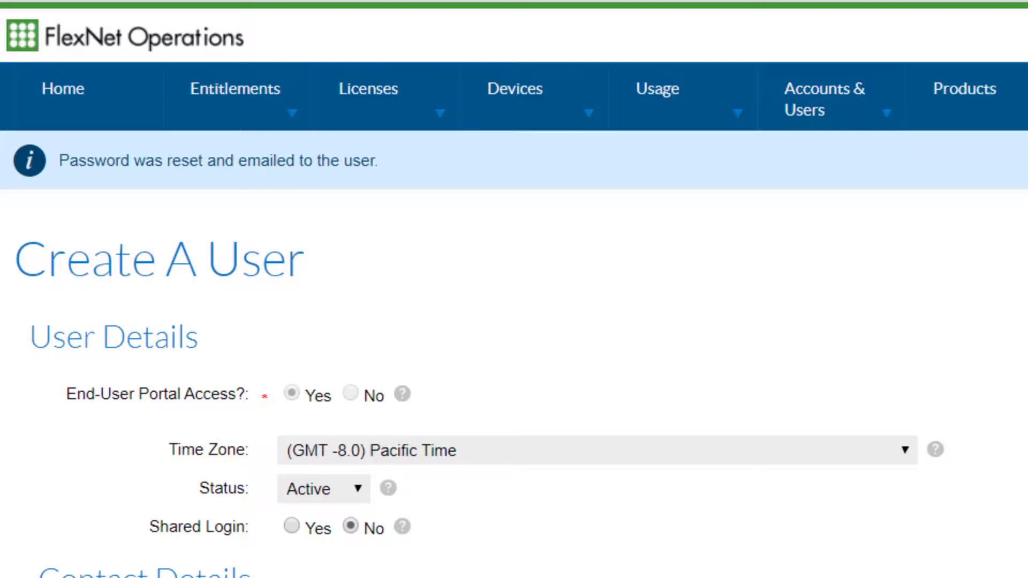
Start a new entitlement with the manually specified ID TEST-ENT-001.
mouse_move(264, 101)
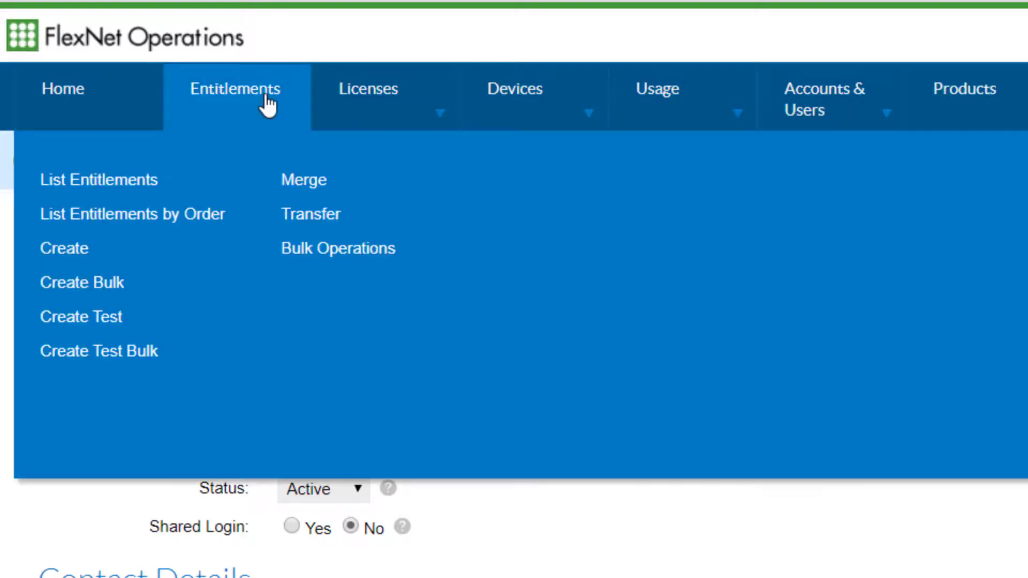
left_click(60, 251)
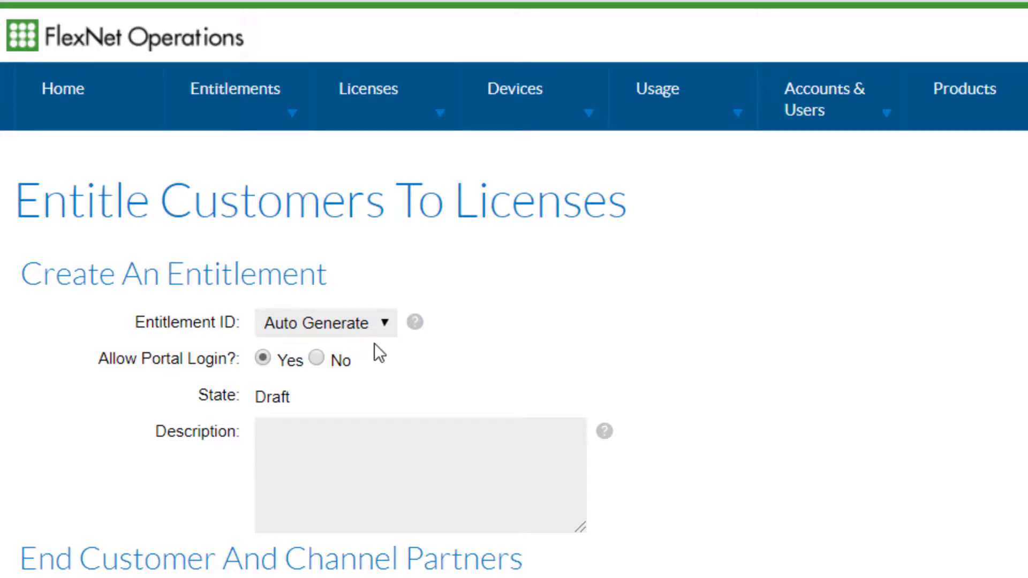
left_click(386, 324)
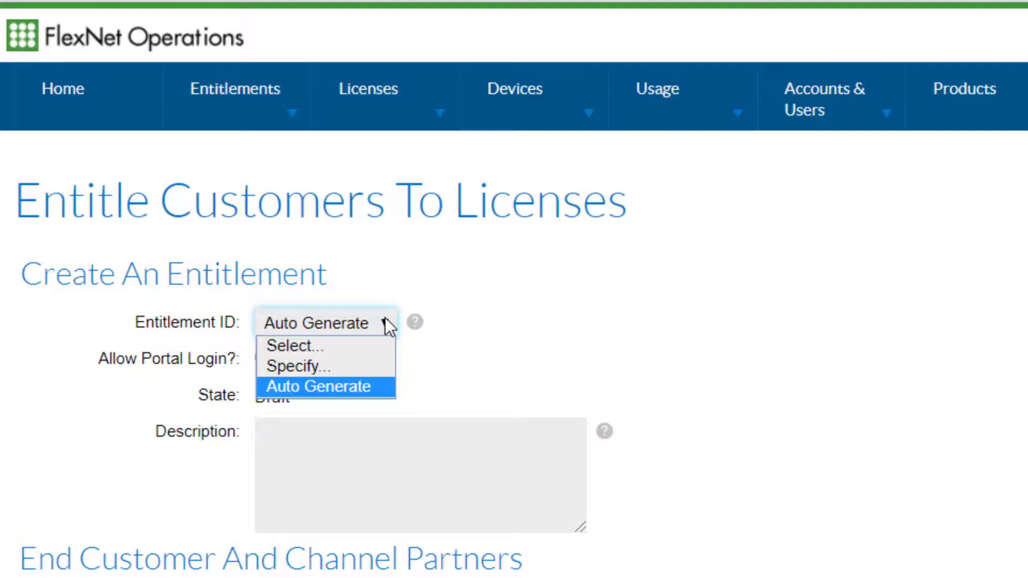
left_click(377, 366)
type("TEST-ENT-001")
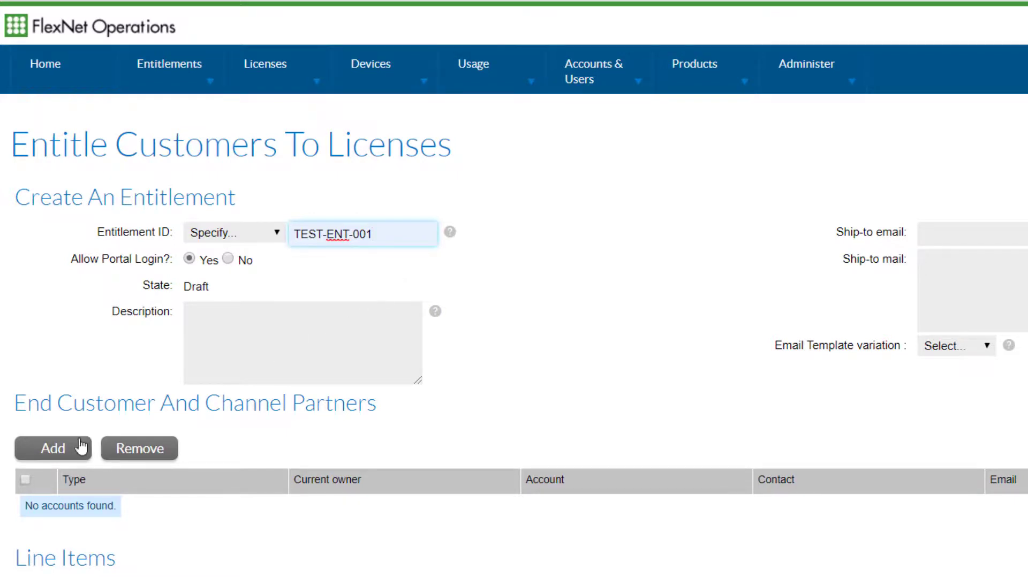
Add ACME Customer to the entitlement as the end customer, with the account's user as contact.
left_click(71, 451)
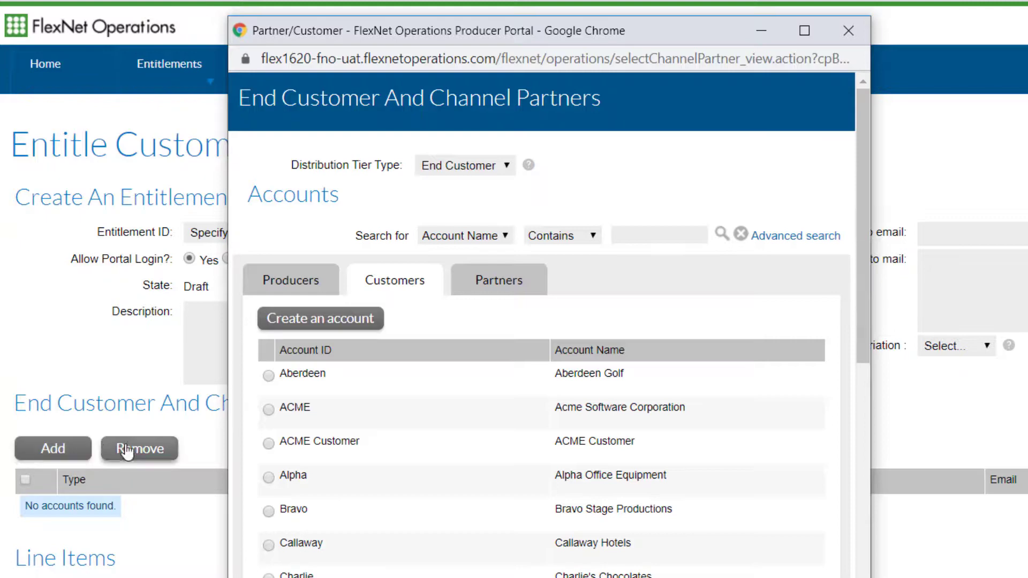
left_click(272, 446)
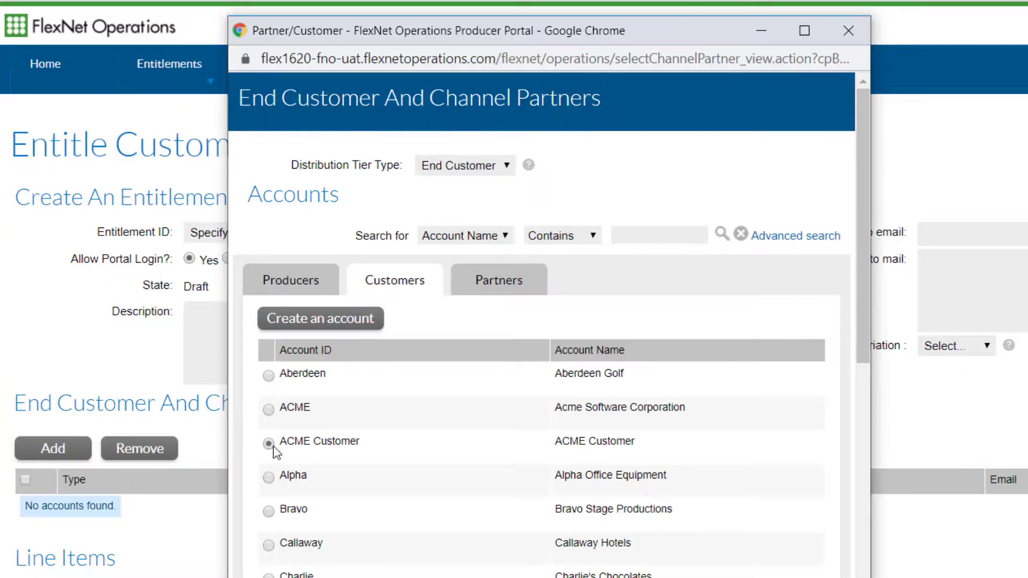
scroll(399, 459, "down", 5)
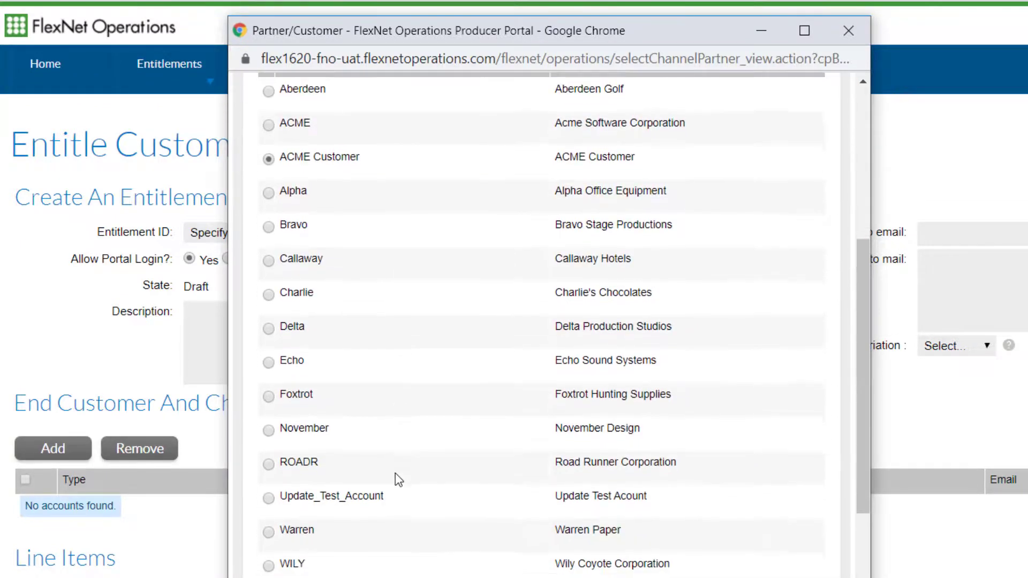
scroll(397, 474, "down", 2)
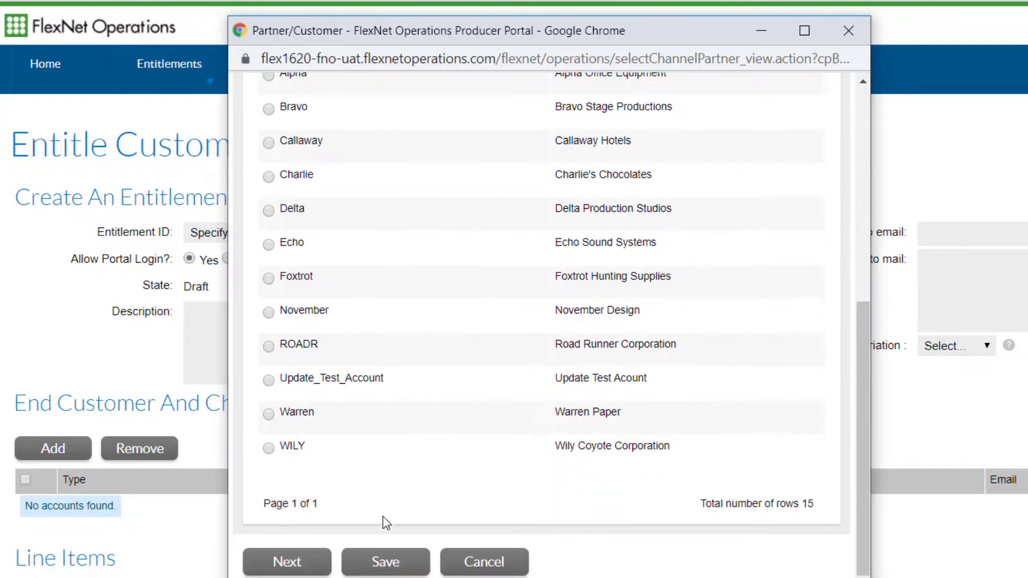
left_click(301, 564)
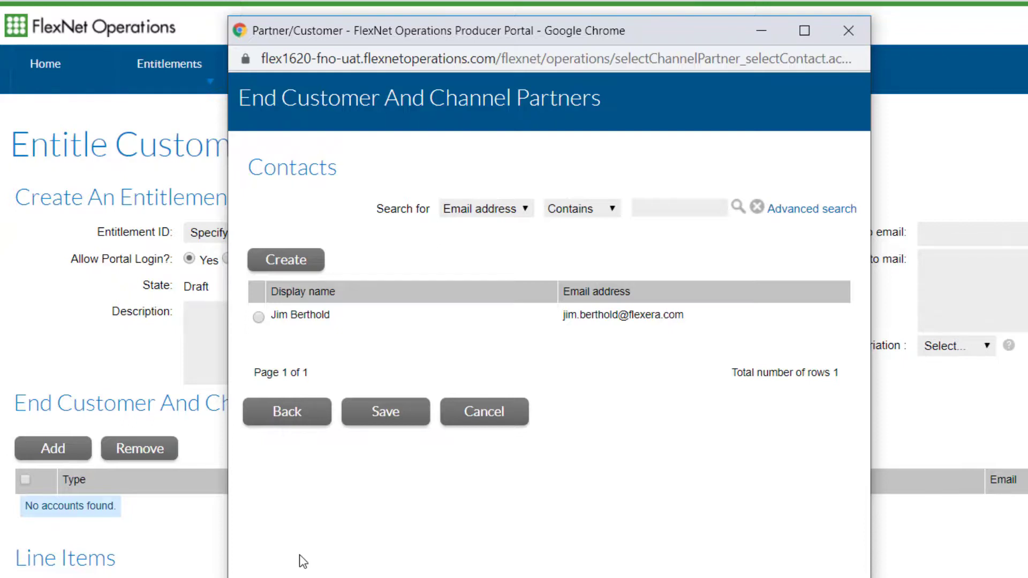
left_click(259, 317)
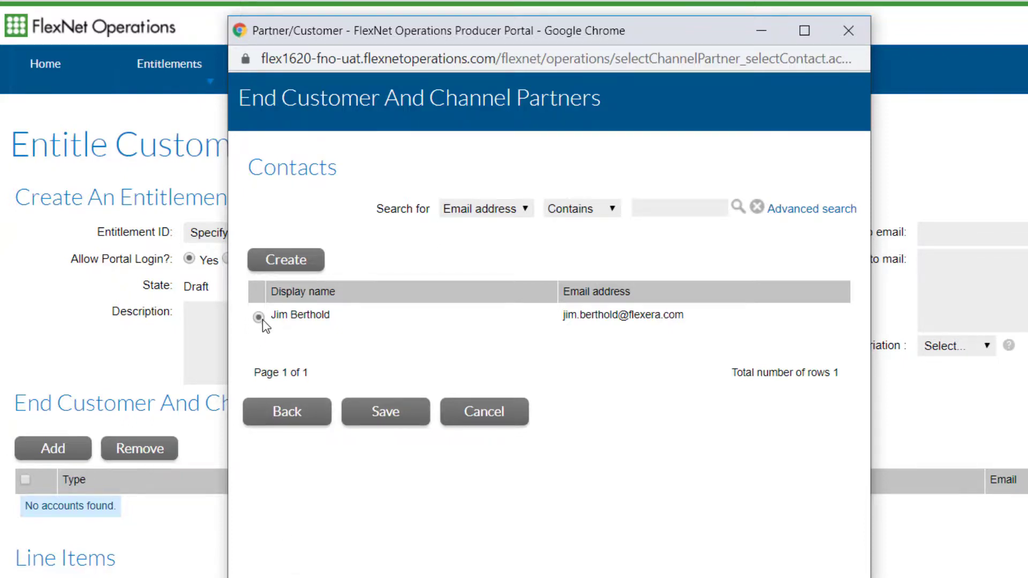
left_click(373, 417)
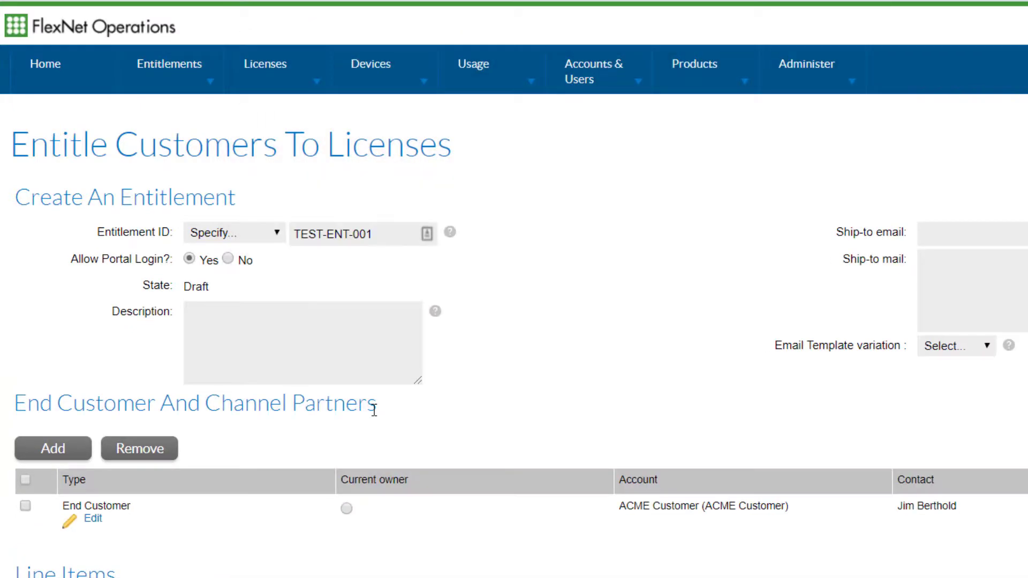
Create an entitlement line item for Example Product 2020 using the 1 Year Subscription license model.
scroll(868, 554, "down", 5)
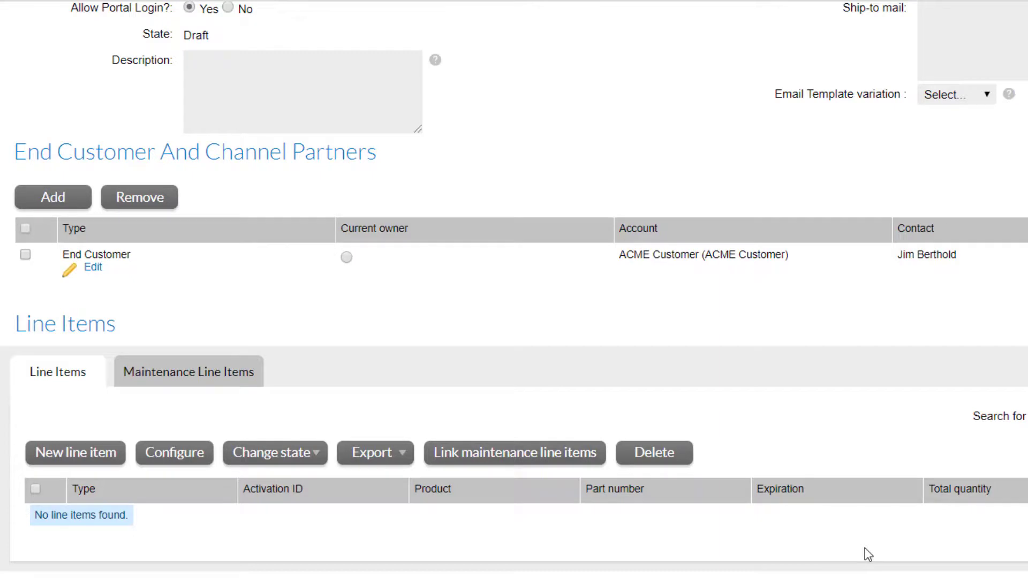
left_click(66, 460)
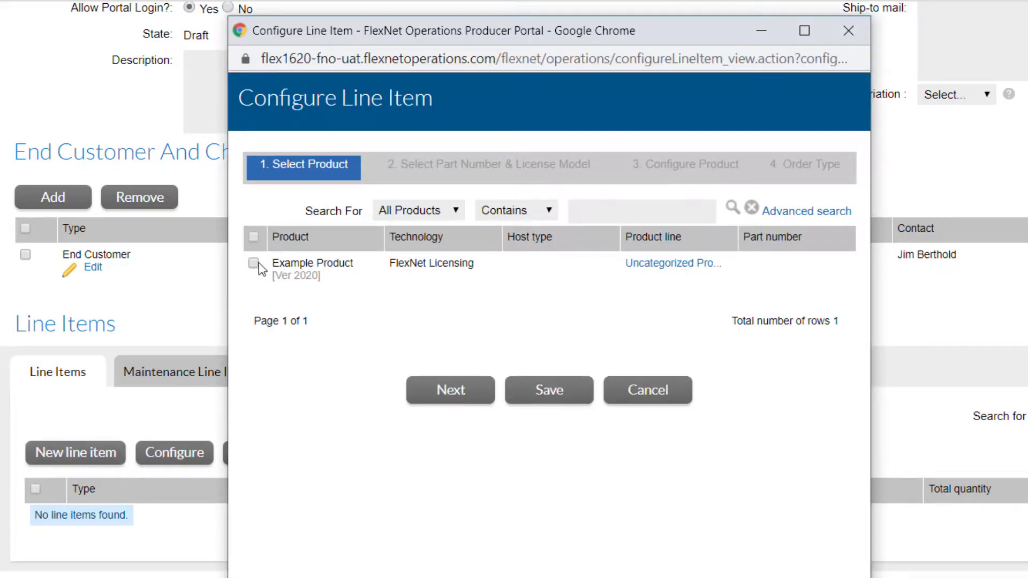
left_click(254, 264)
left_click(463, 406)
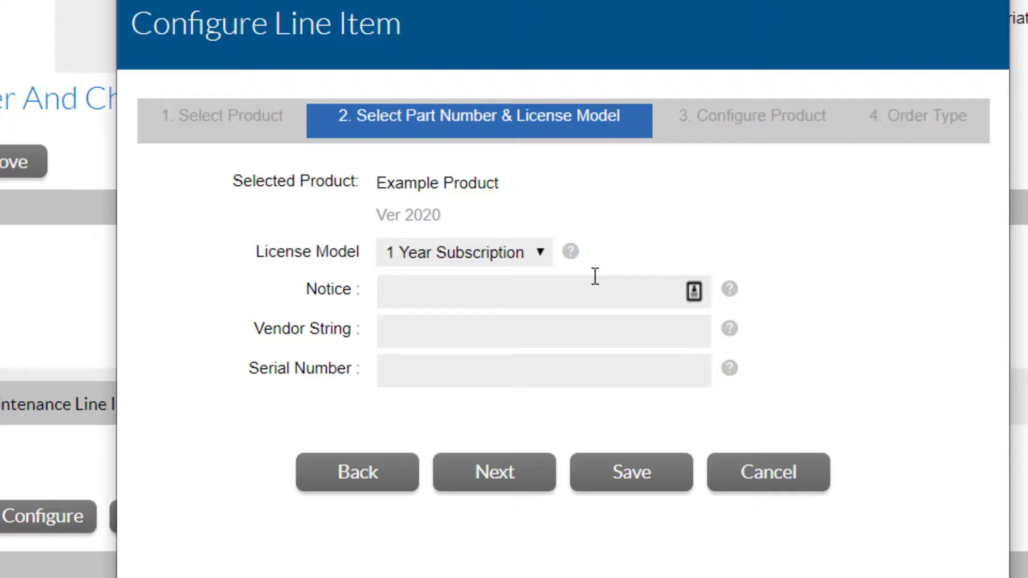
left_click(477, 479)
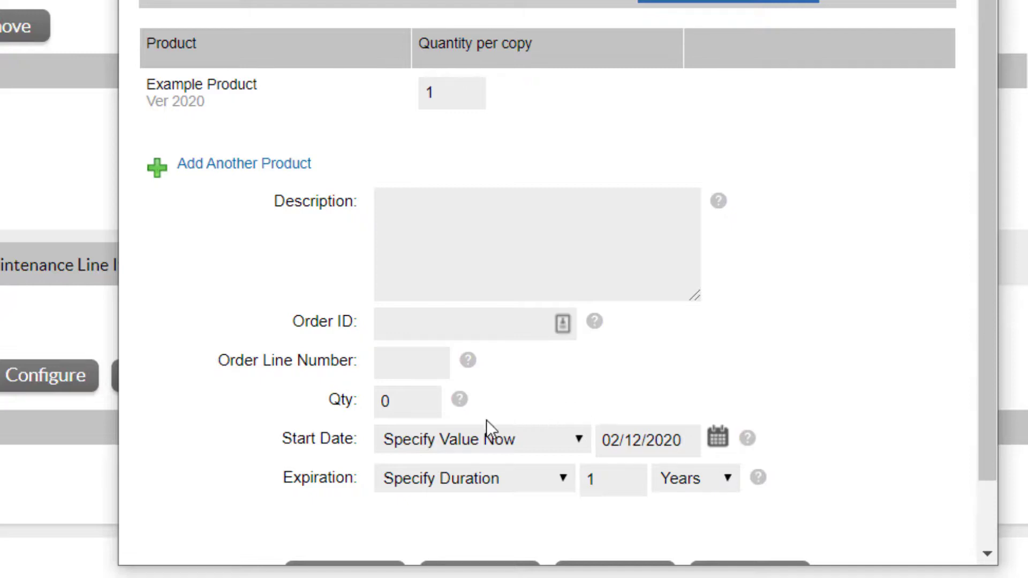
Set the line item's quantity to 5, save it, and deploy the entitlement.
key("BackSpace")
type("5")
scroll(888, 381, "down", 2)
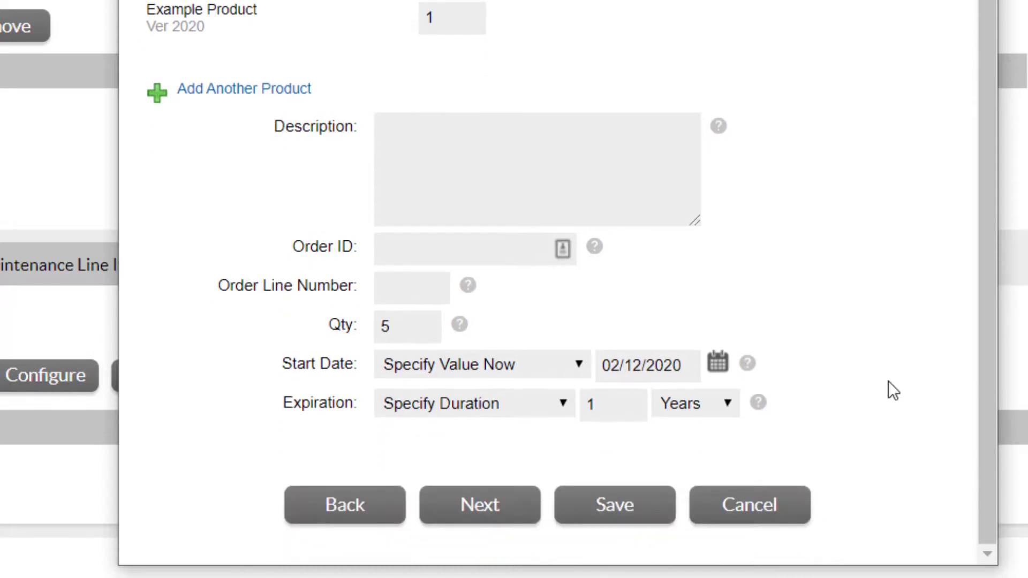
left_click(653, 488)
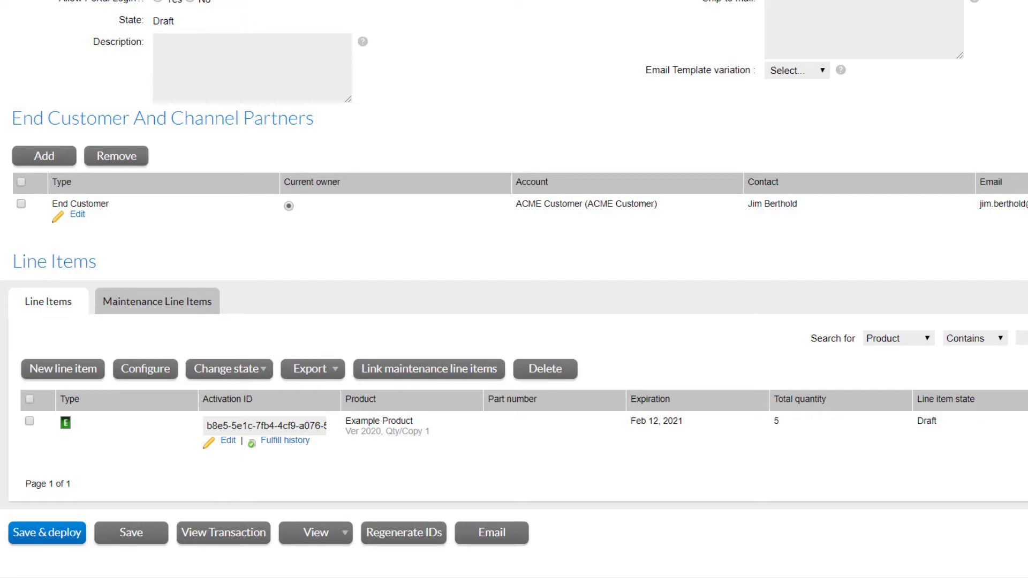
left_click(50, 540)
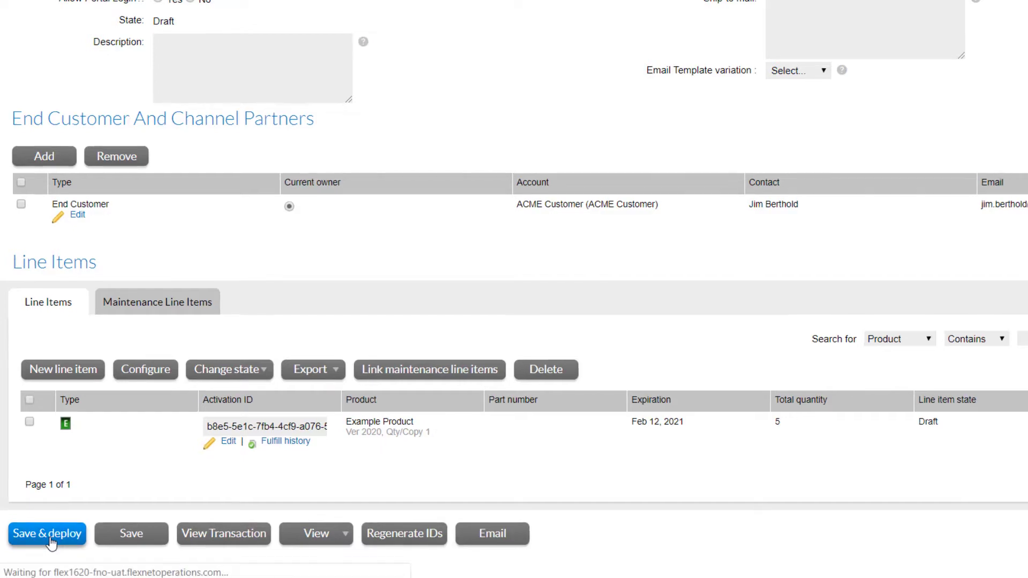